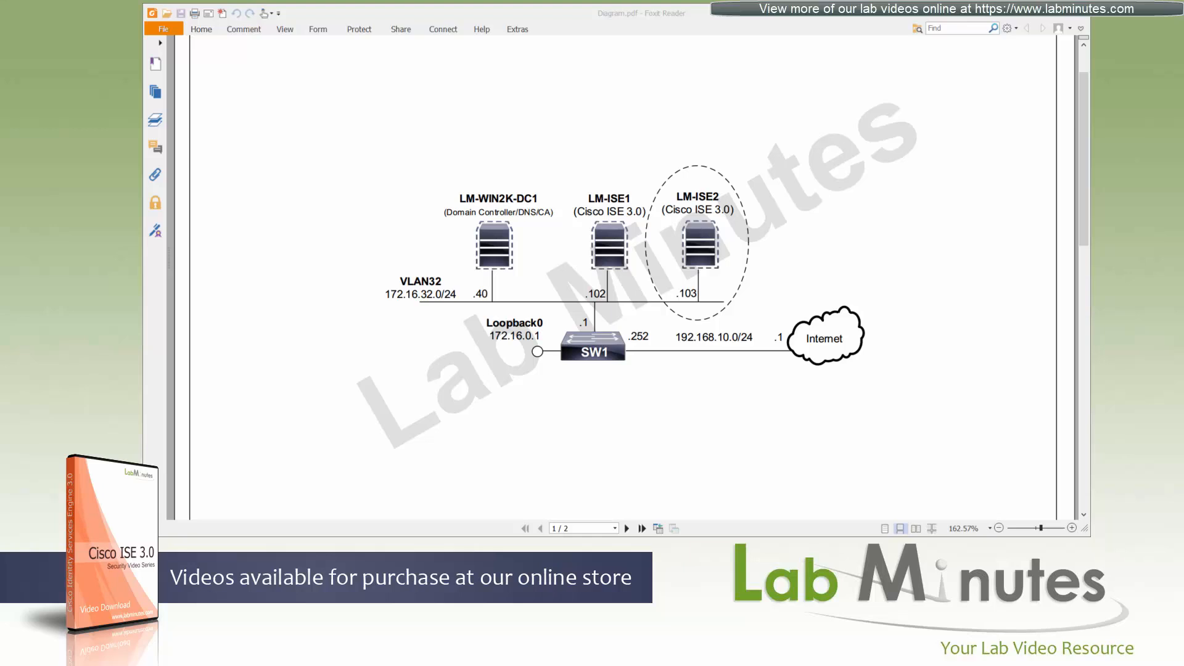
# Compare the lab network diagram with the ESXi host overview and its virtual machine list.
pyautogui.hotkey('alt', 'Tab')
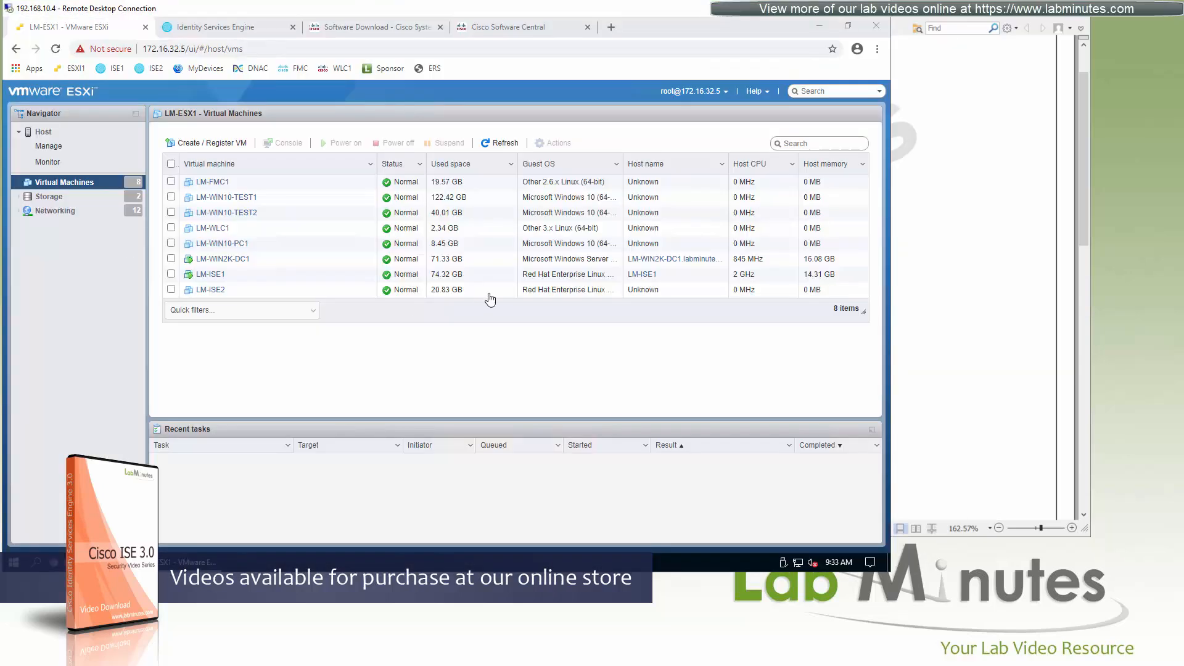
pyautogui.click(904, 18)
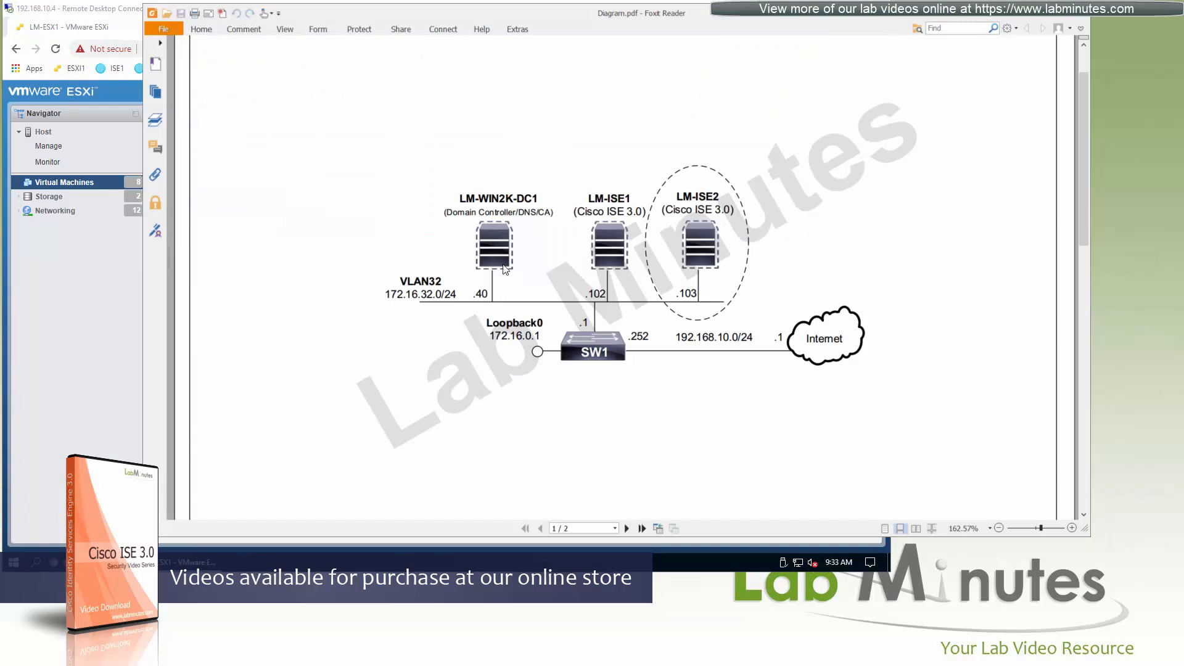
pyautogui.click(87, 8)
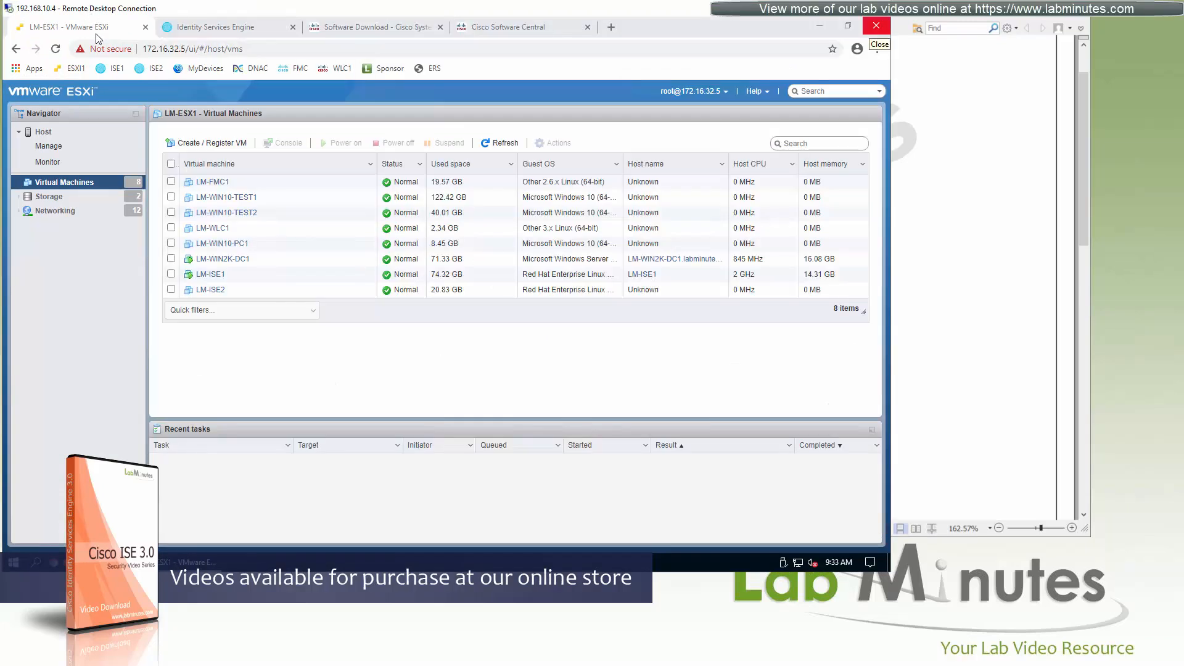
pyautogui.click(56, 132)
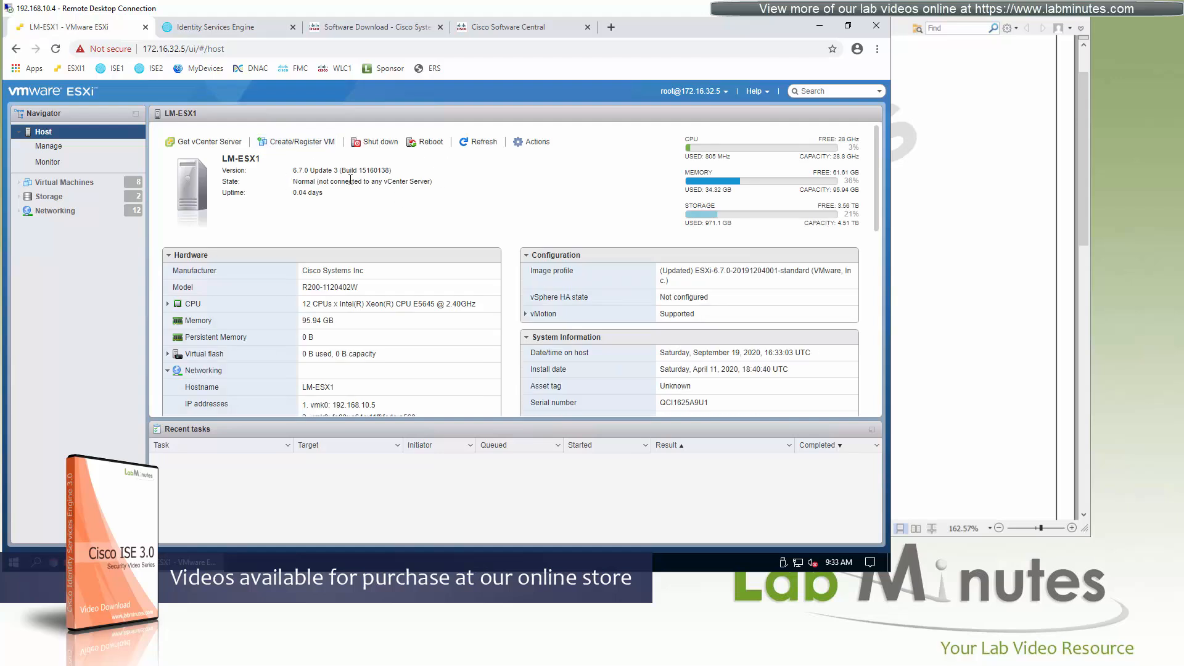
pyautogui.click(58, 182)
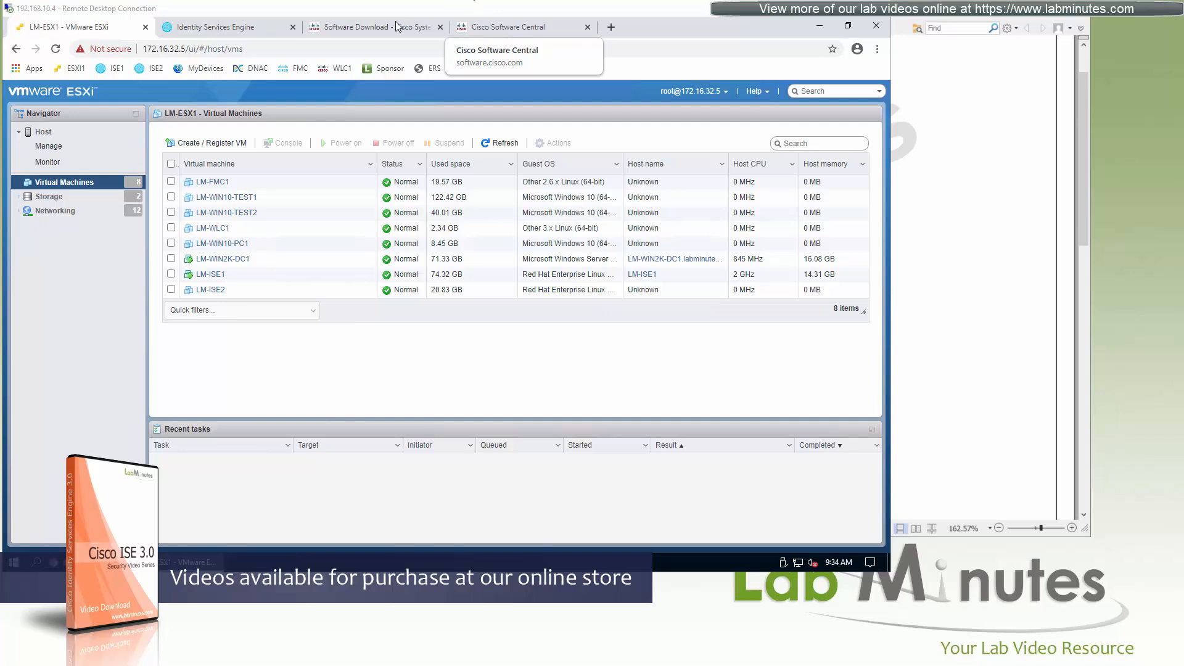
# Examine the ISE 3.0.0 OVA, ISO and upgrade files on the Cisco Software Download page and check the network diagram again.
pyautogui.click(426, 28)
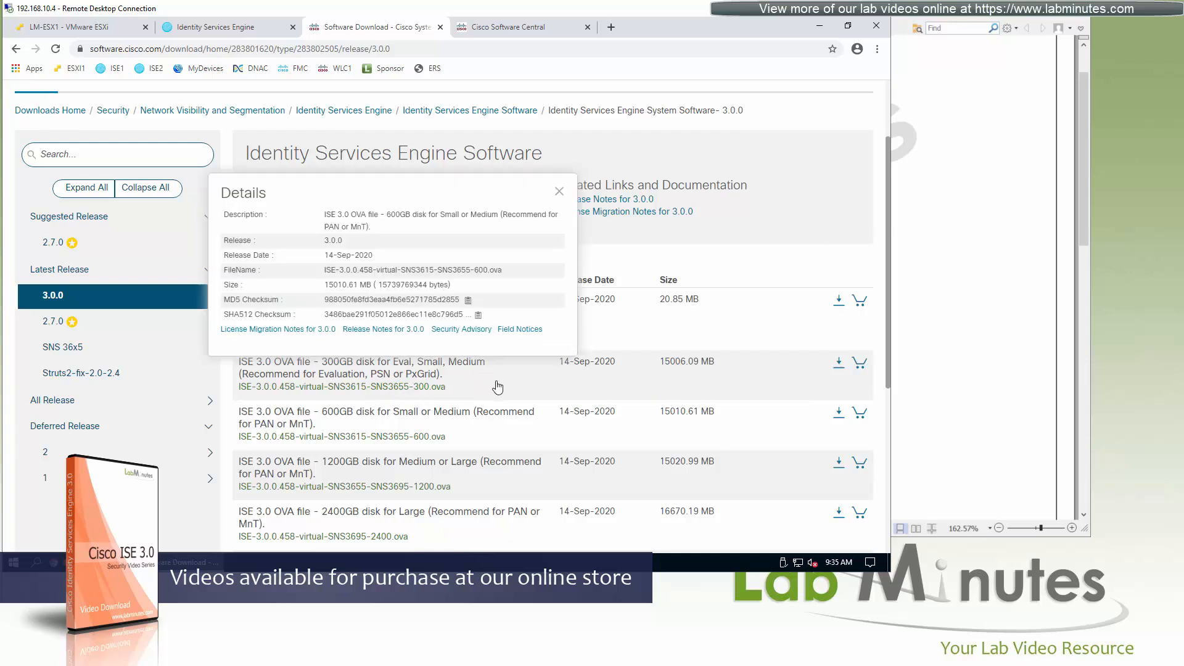
pyautogui.scroll(-2, 460, 335)
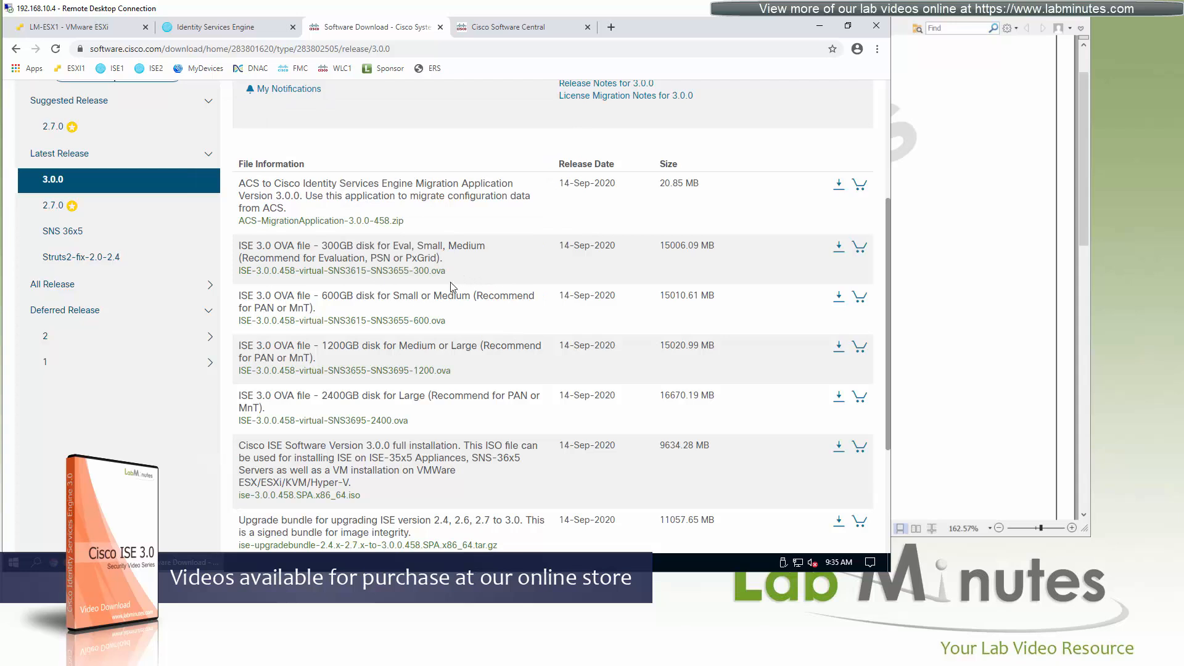
pyautogui.moveTo(462, 299)
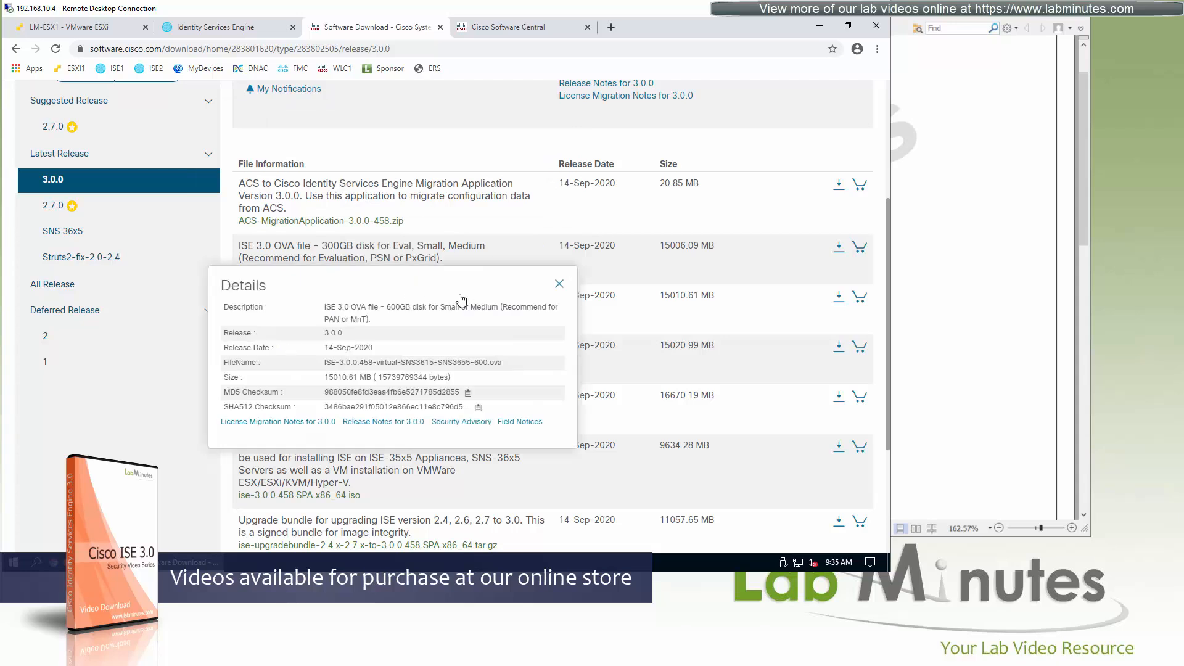
pyautogui.click(559, 283)
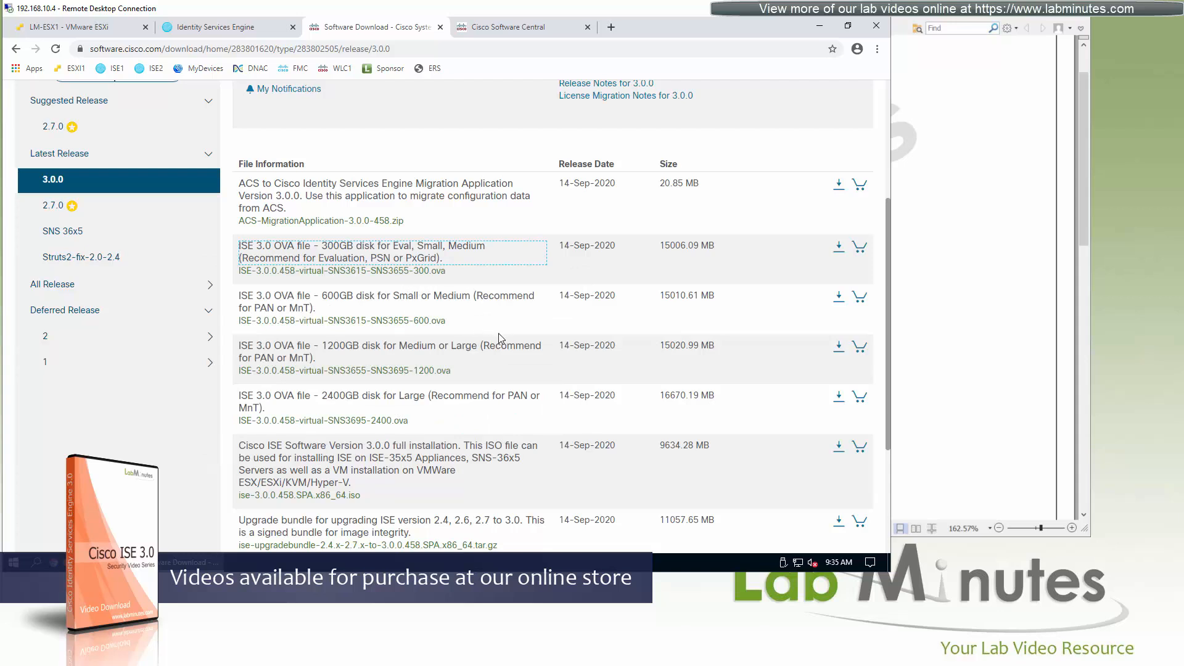
pyautogui.click(486, 319)
pyautogui.scroll(-1, 870, 345)
pyautogui.moveTo(900, 358); pyautogui.dragTo(902, 378)
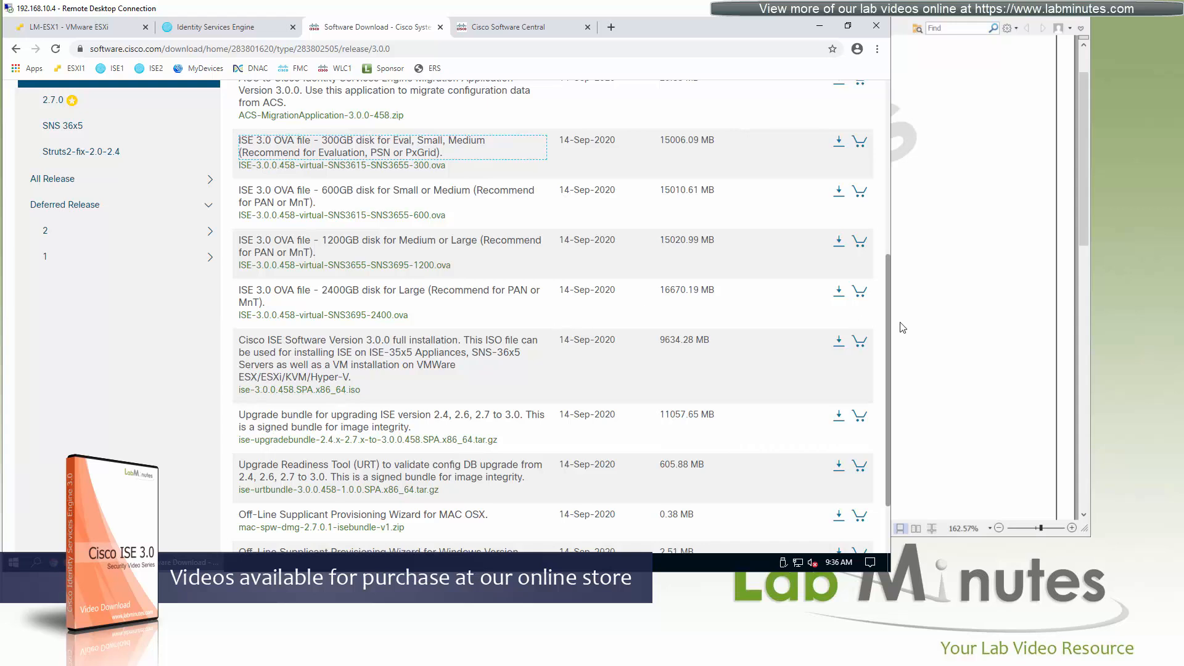
pyautogui.scroll(3, 888, 318)
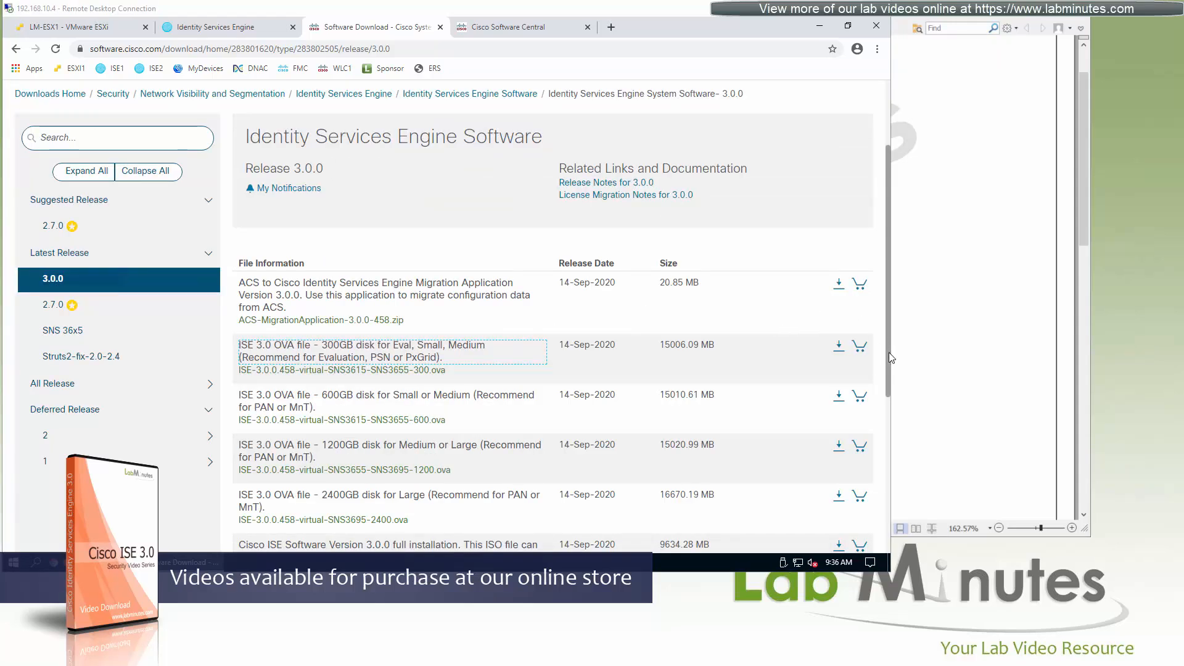
pyautogui.moveTo(887, 372); pyautogui.dragTo(894, 426)
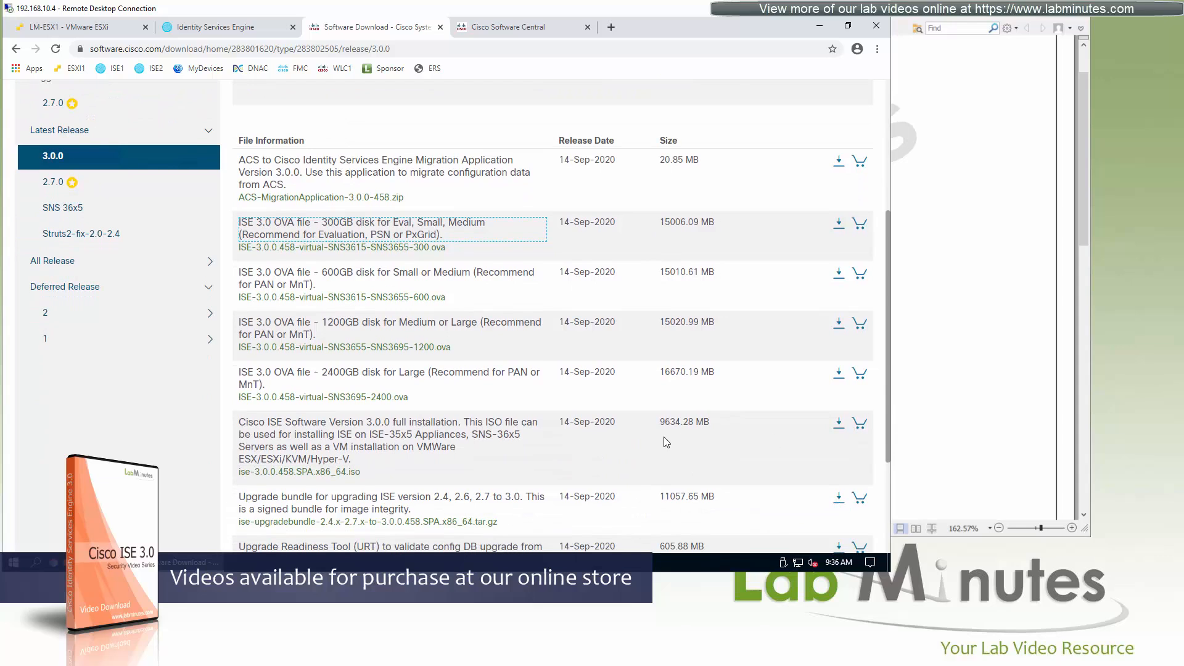
pyautogui.moveTo(482, 462)
pyautogui.scroll(1, 699, 407)
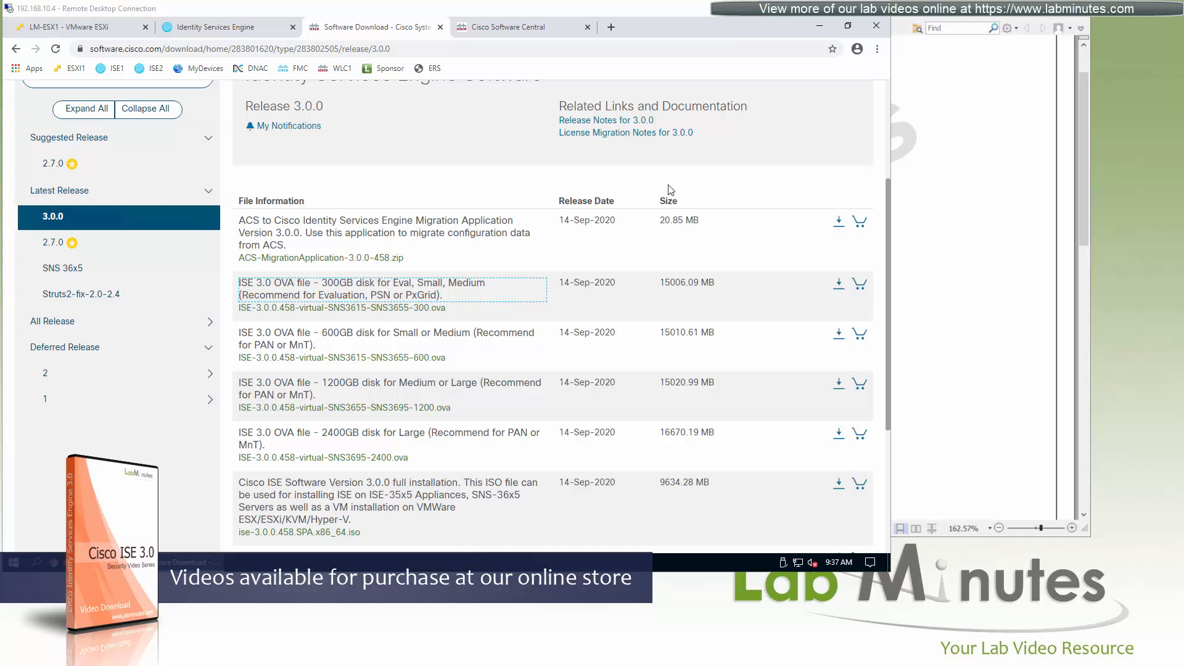
pyautogui.click(918, 18)
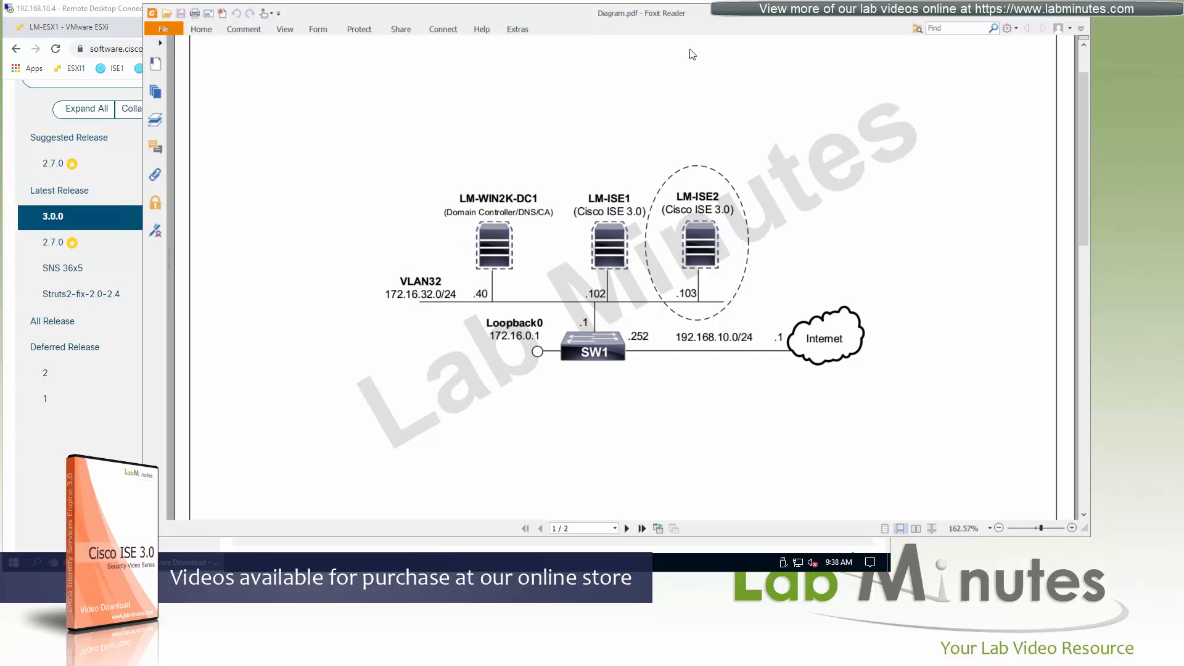
pyautogui.hotkey('alt', 'Tab')
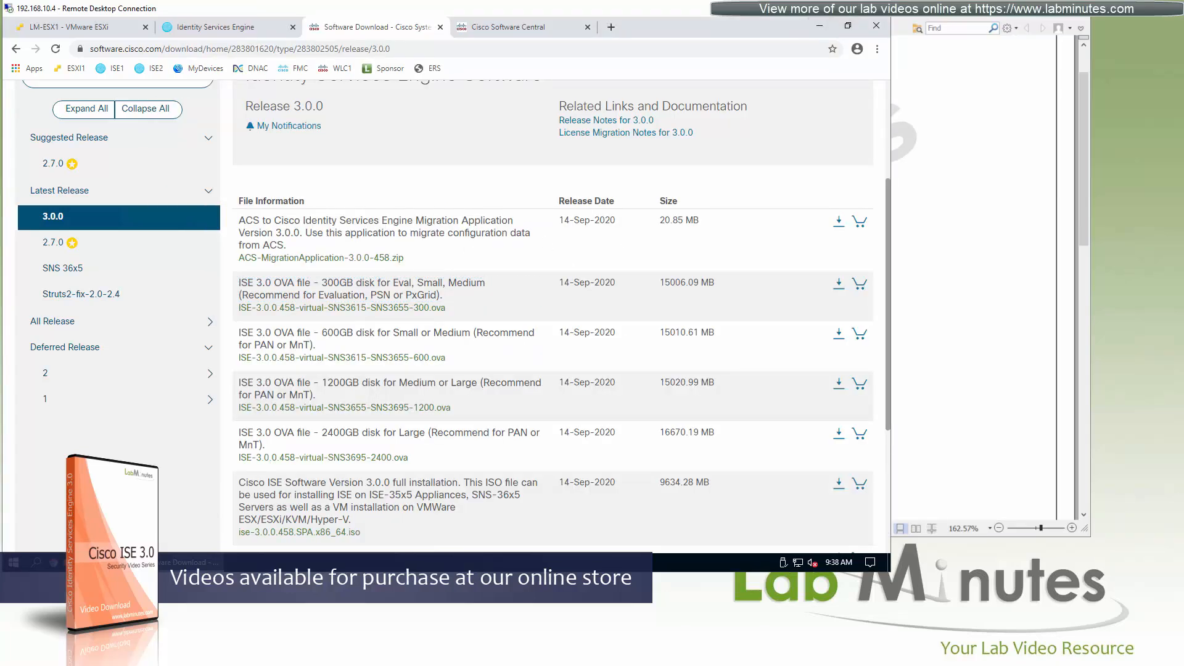
# Switch to PuTTY and try to open an SSH session to 172.16.32.5 on port 22.
pyautogui.click(92, 563)
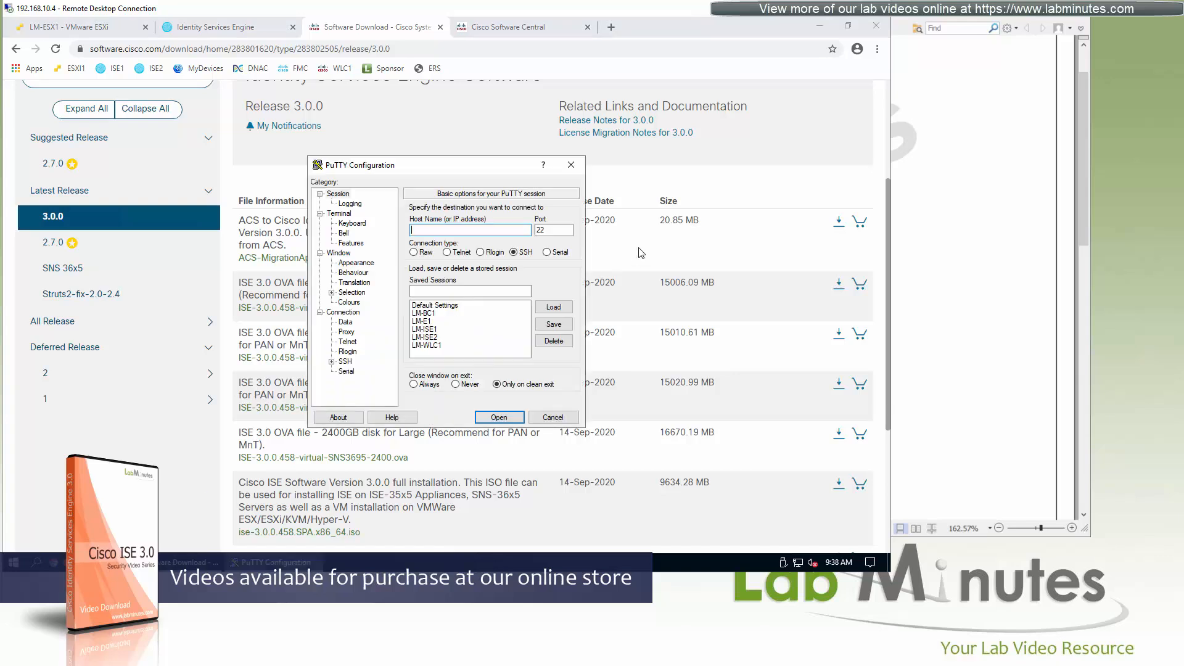
pyautogui.write('172.16.32.5')
pyautogui.press('Return')
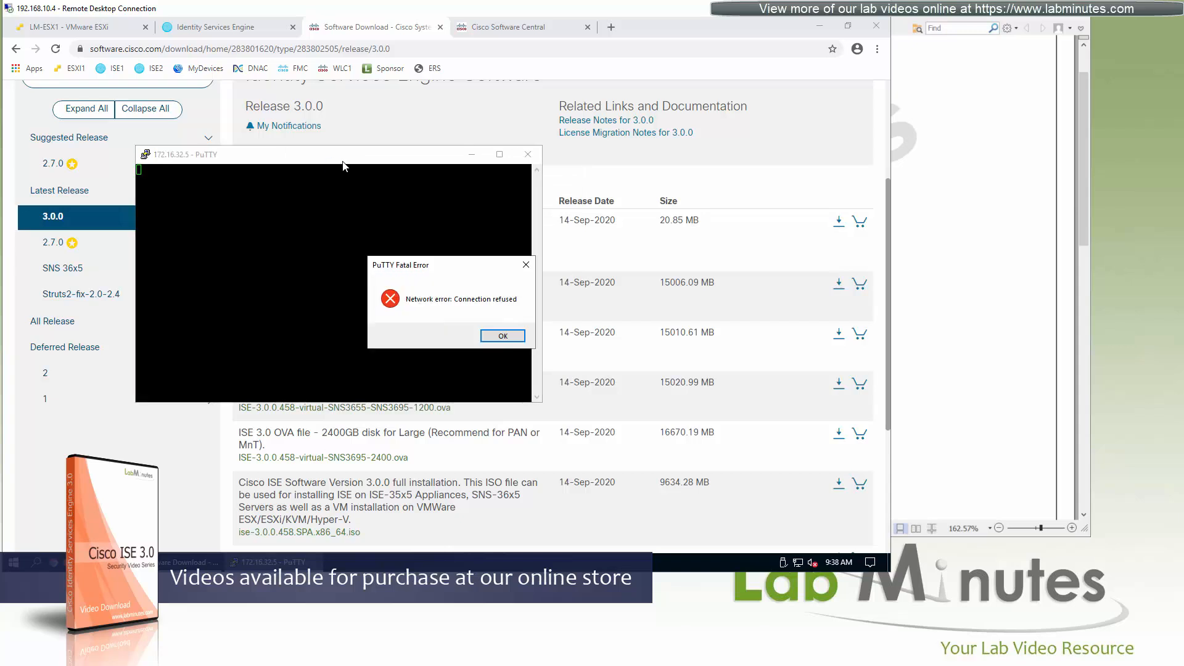
pyautogui.click(503, 337)
# Switch to the ESXi web client, filter the host's services by "ssh" and start the TSM-SSH service.
pyautogui.click(105, 31)
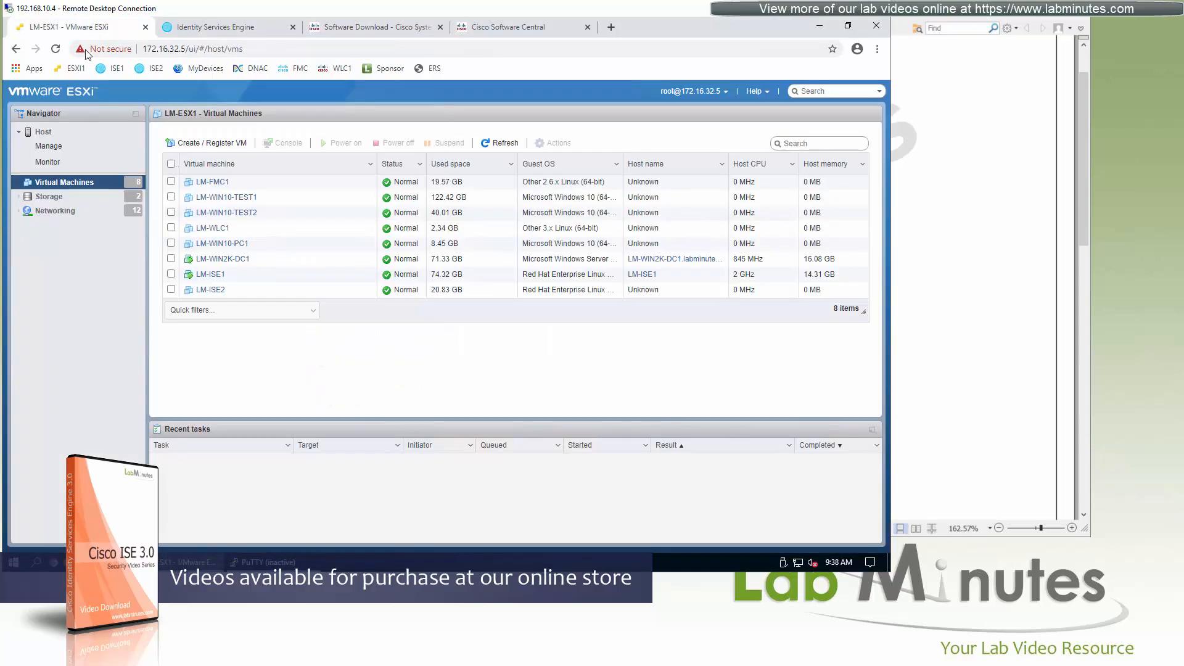
pyautogui.click(46, 133)
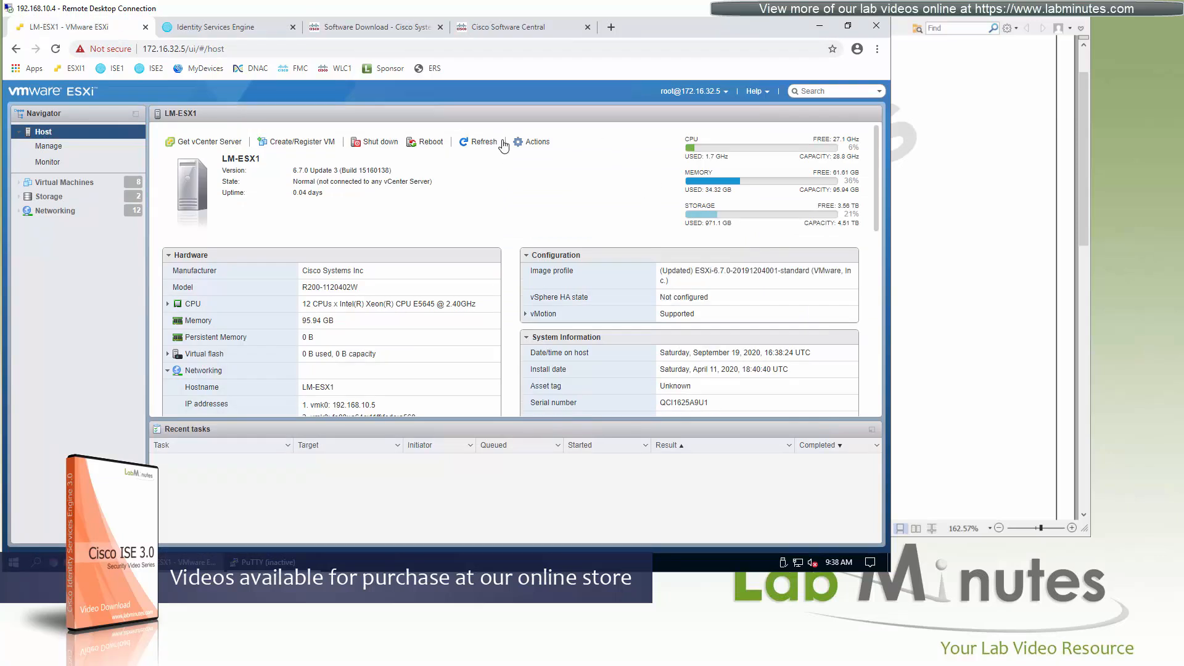
pyautogui.click(49, 146)
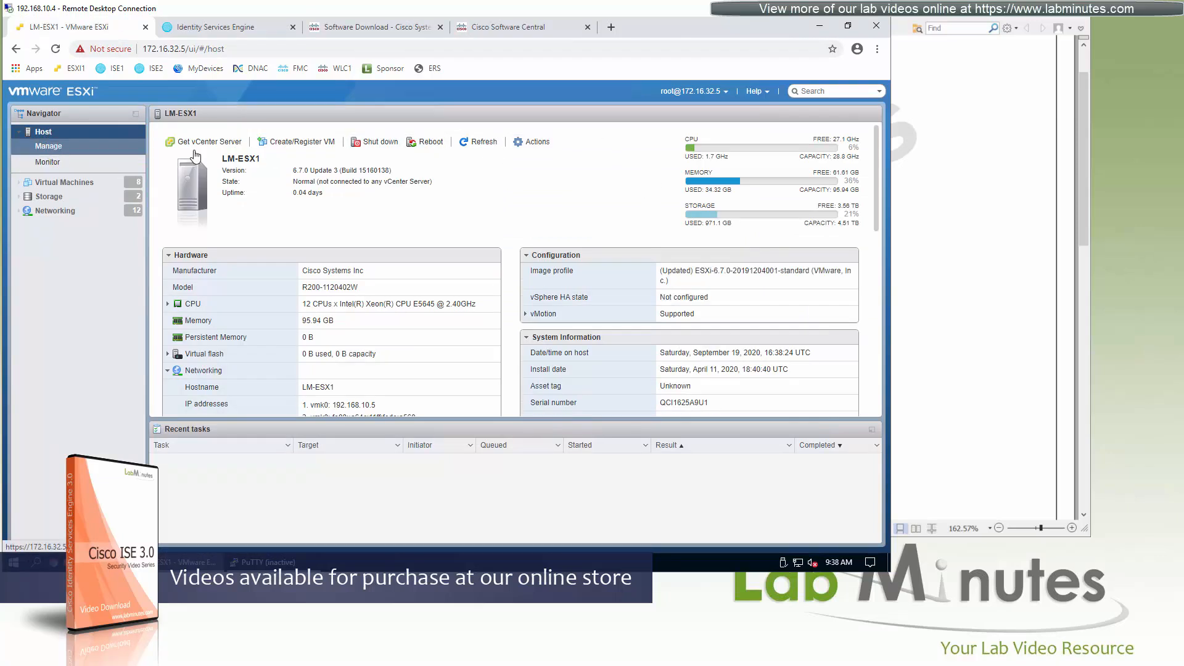
pyautogui.click(802, 155)
pyautogui.write('ssh')
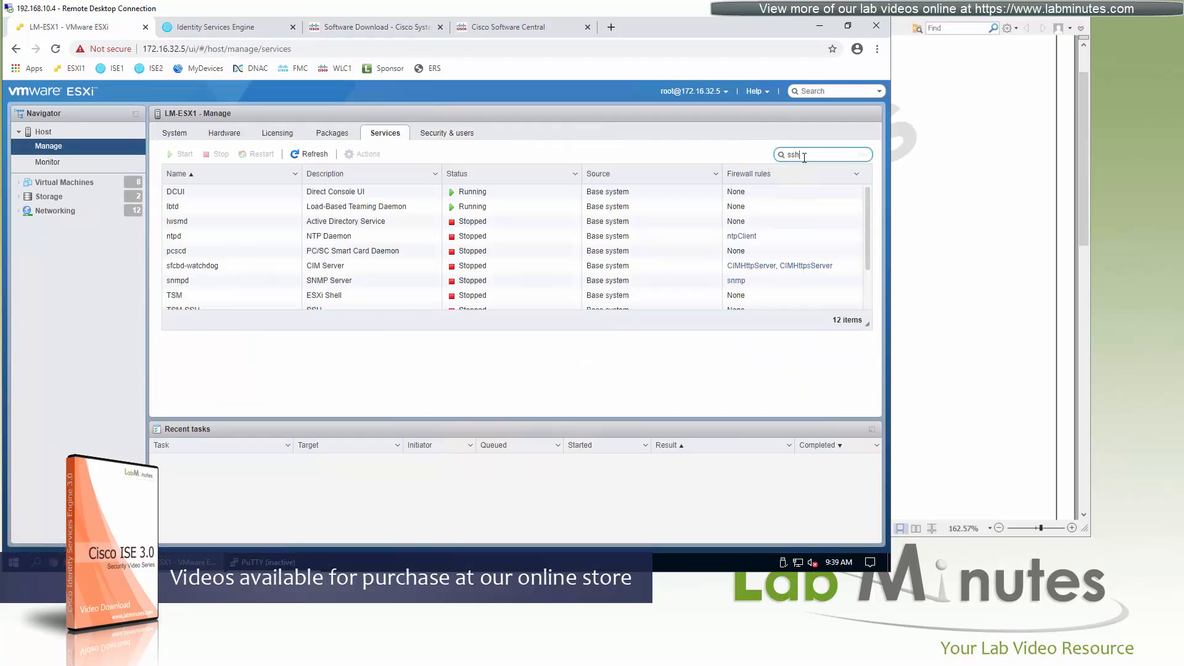
pyautogui.click(192, 196)
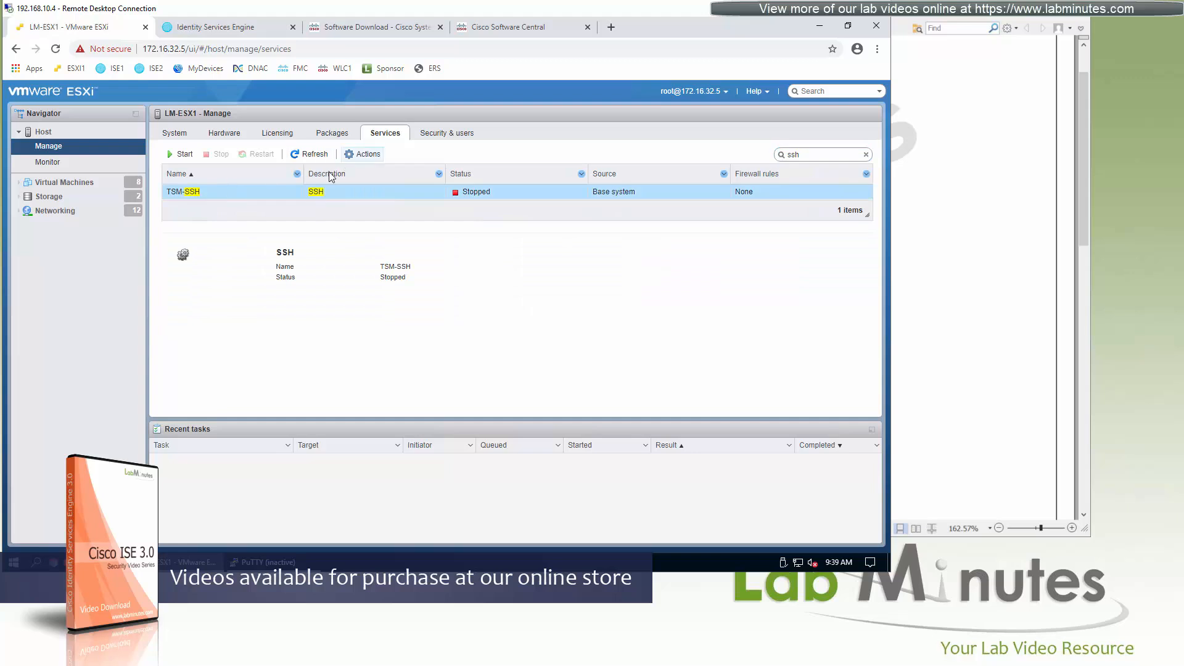
pyautogui.click(181, 154)
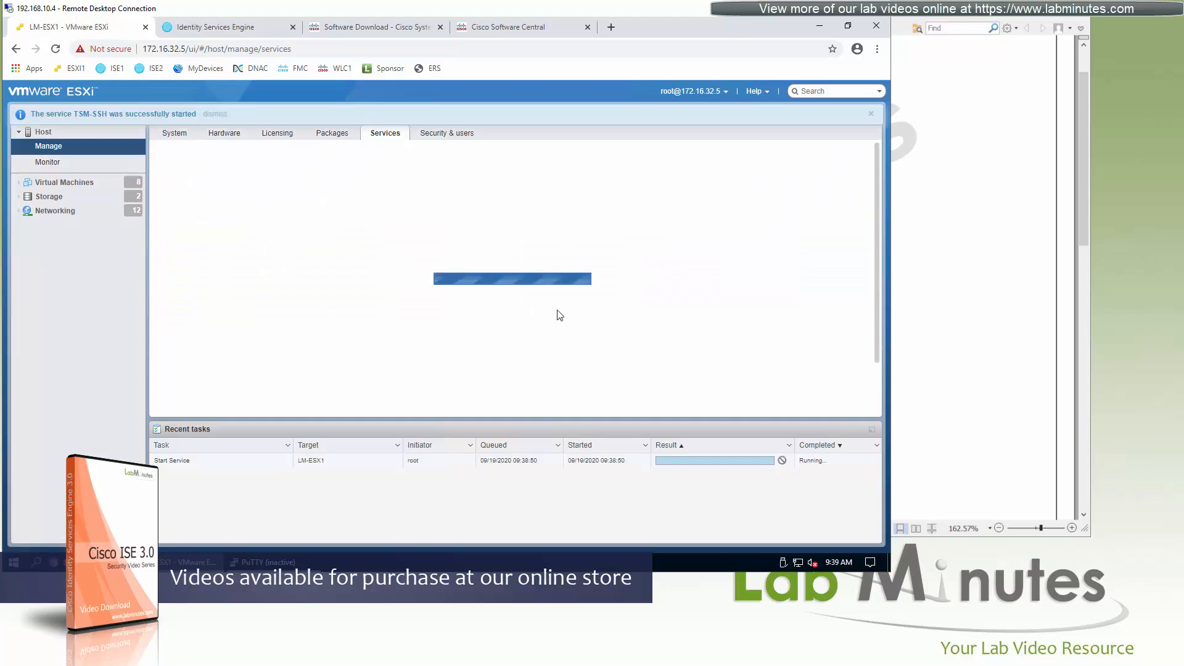
# Restart the PuTTY session to 172.16.32.5 and log in as root, entering the account password.
pyautogui.click(264, 562)
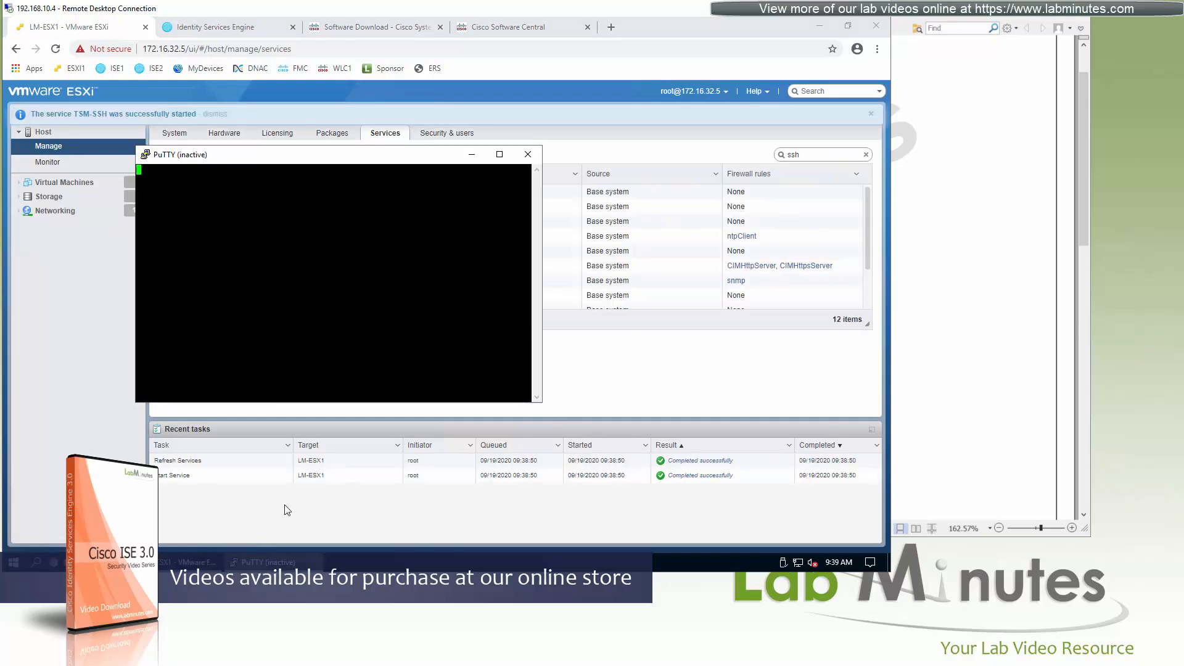
pyautogui.rightClick(295, 157)
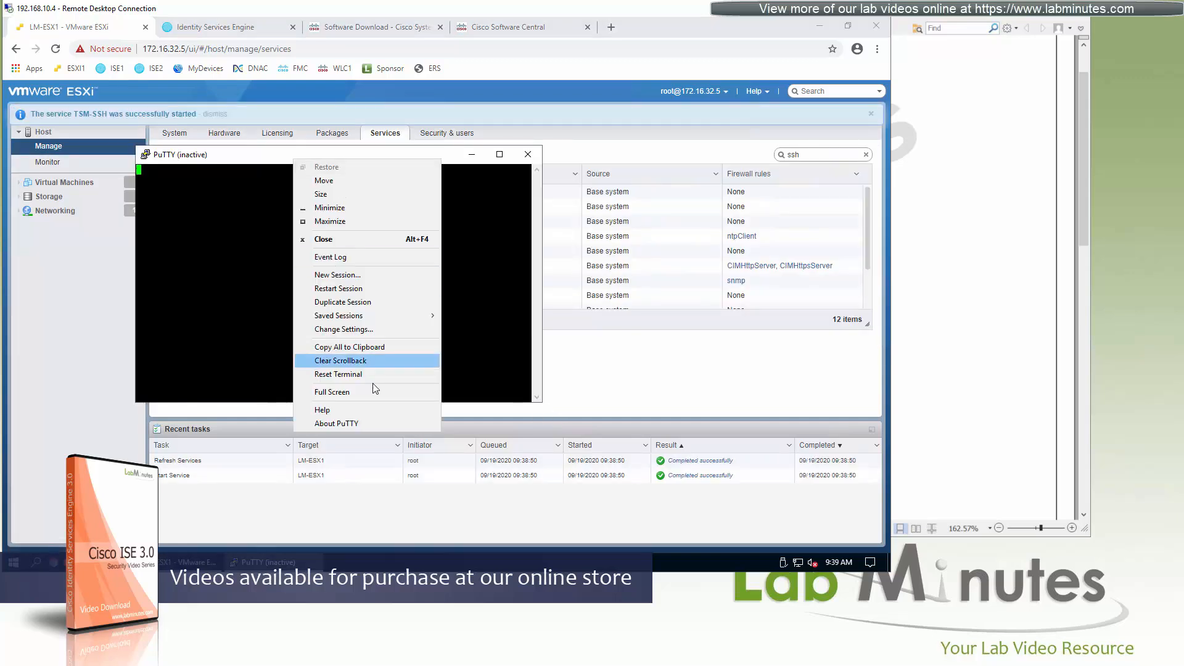
pyautogui.click(371, 289)
pyautogui.write('root')
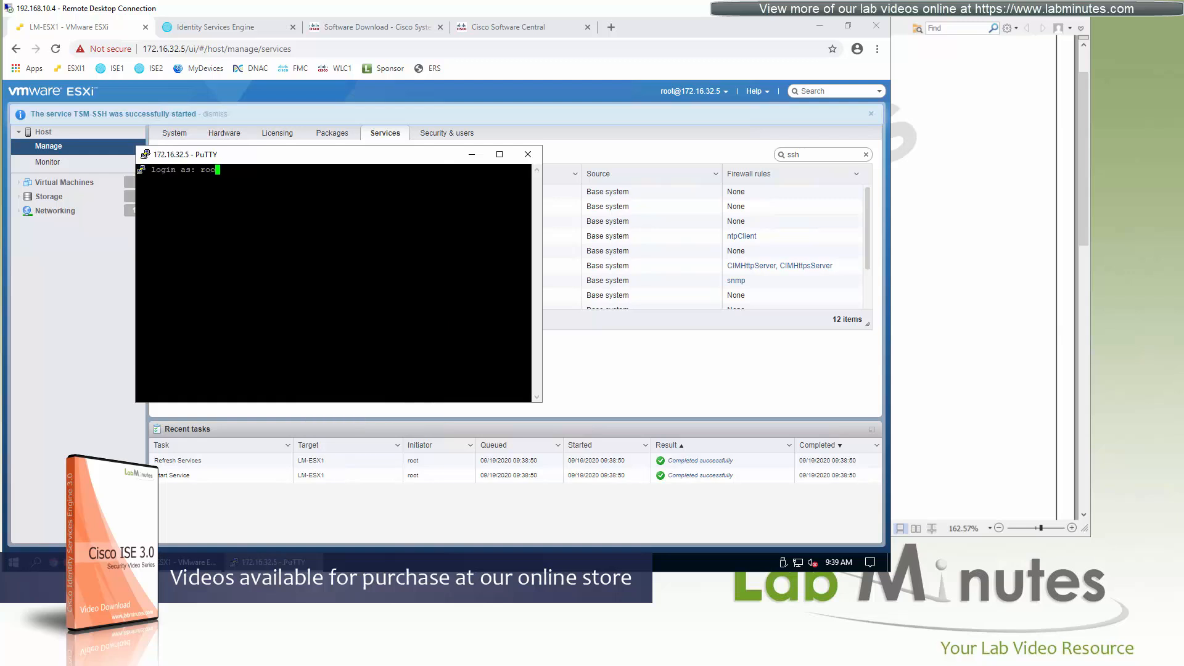
pyautogui.press('Return')
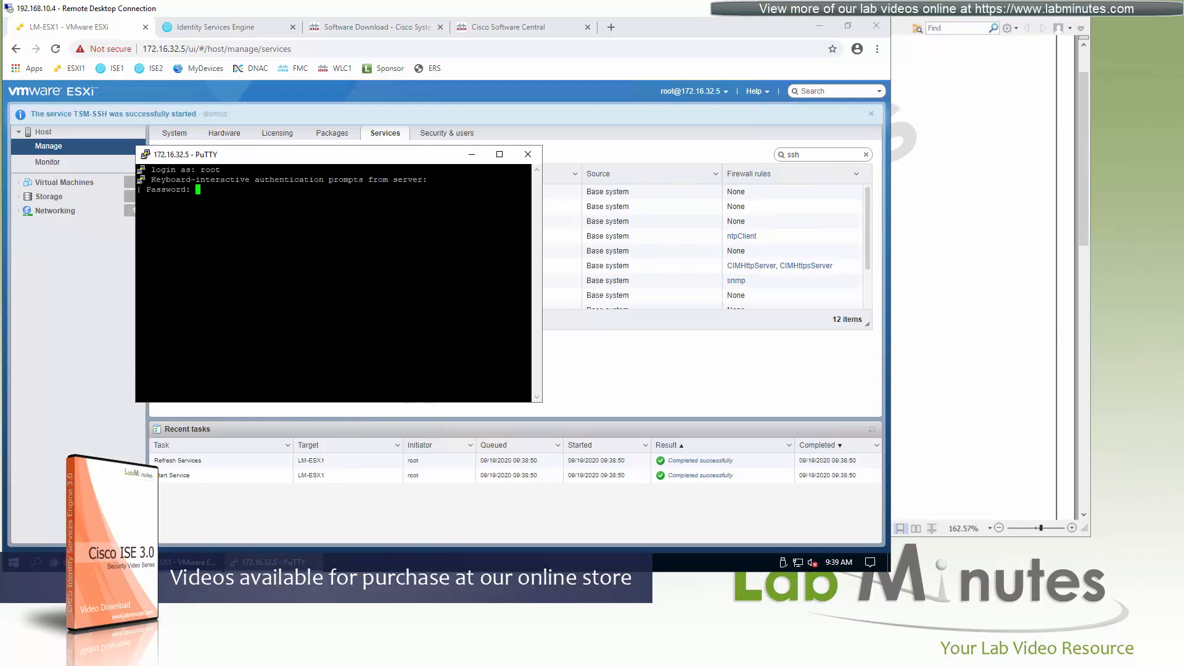
pyautogui.press('Return')
pyautogui.press('Return')
pyautogui.press('Return')
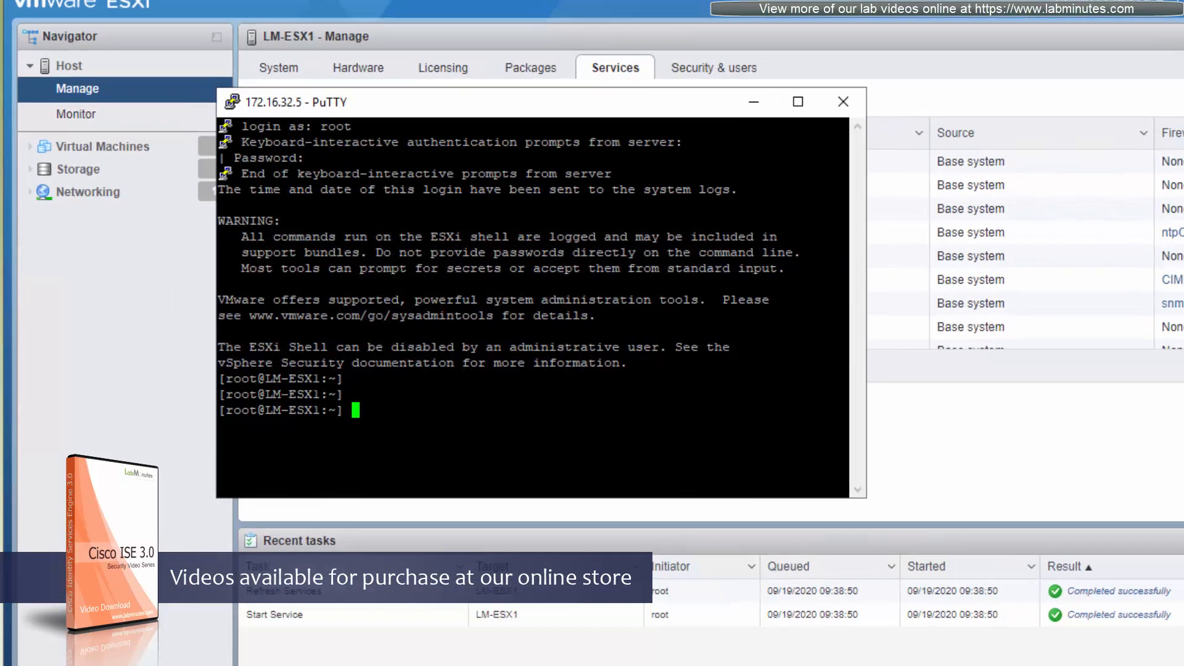
# Check the host's hardware virtualization support by running esxcfg-info | grep "HV Support".
pyautogui.write('esxcfg-info | g')
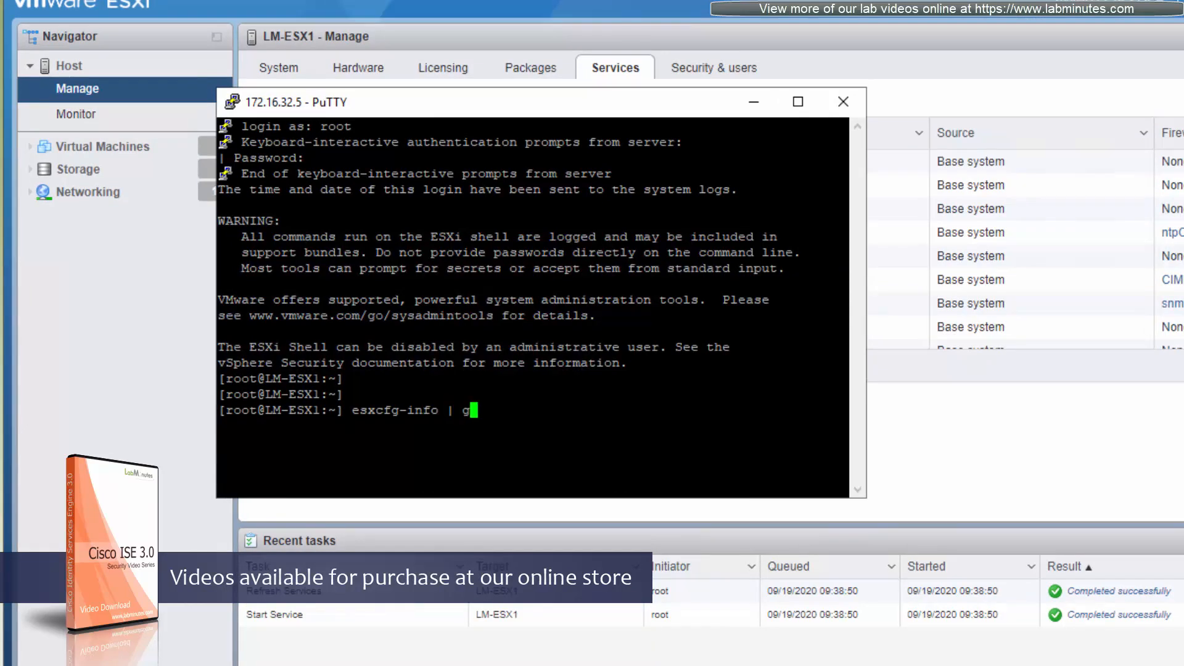
pyautogui.write('rep "HV Support"')
pyautogui.press('Return')
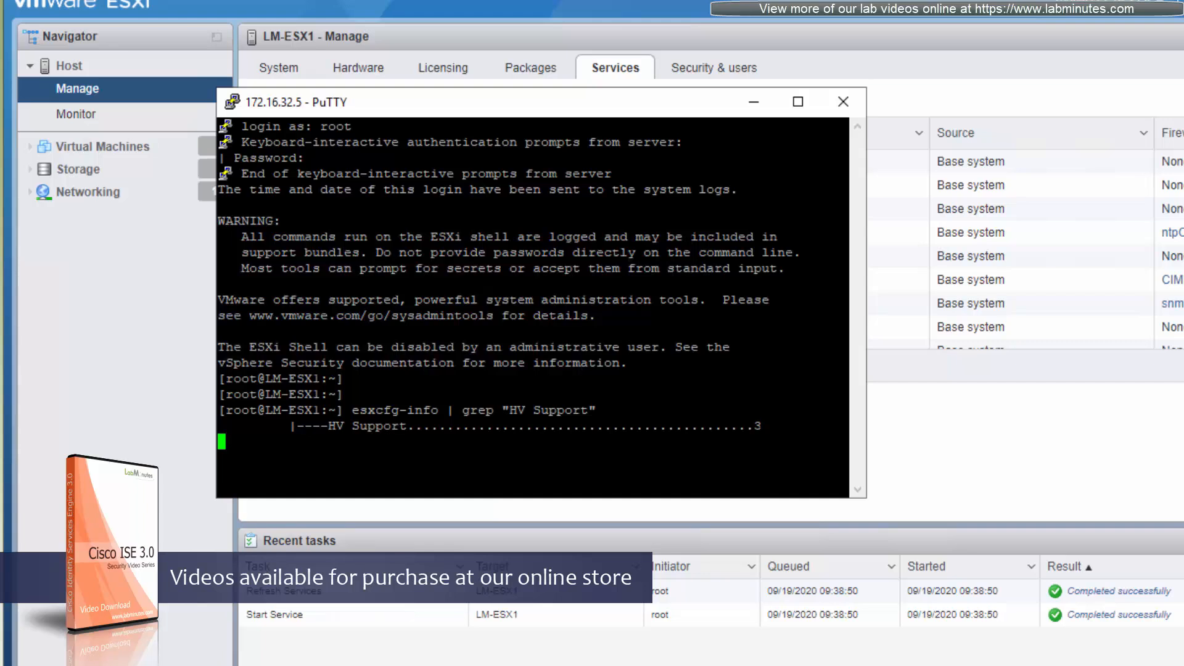
# Highlight the HV Support value in the command output and close the SSH session to return to the ESXi services list.
pyautogui.scroll(2, 533, 307)
pyautogui.scroll(-2, 533, 307)
pyautogui.scroll(10, 533, 308)
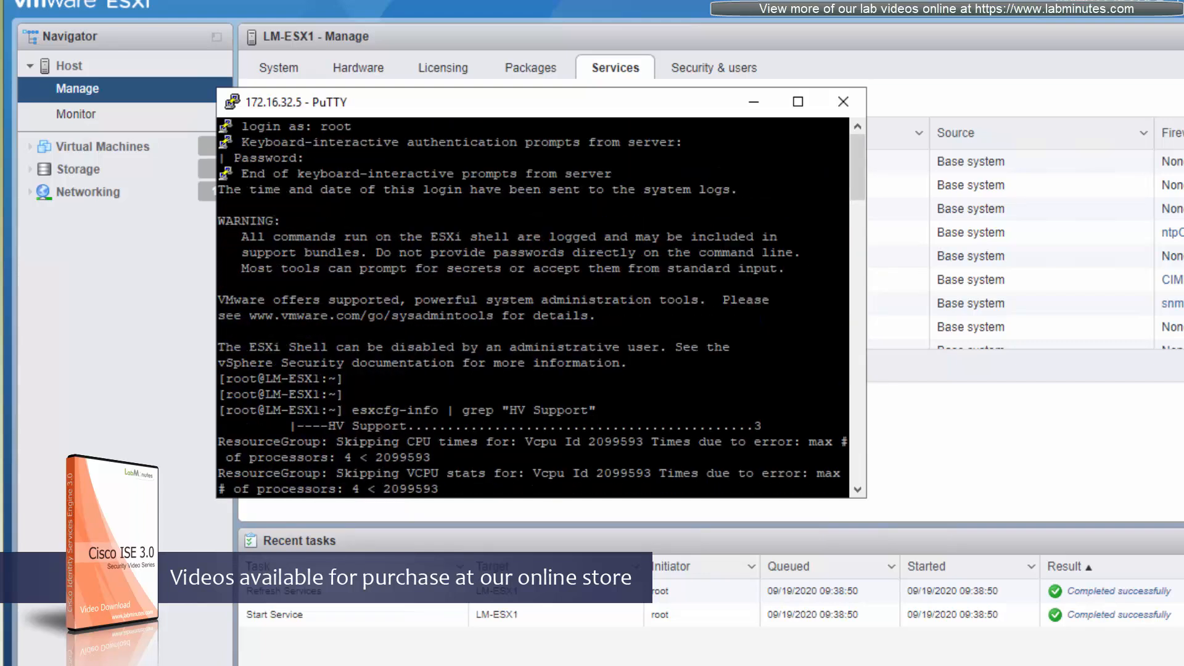
pyautogui.moveTo(761, 425); pyautogui.dragTo(717, 426)
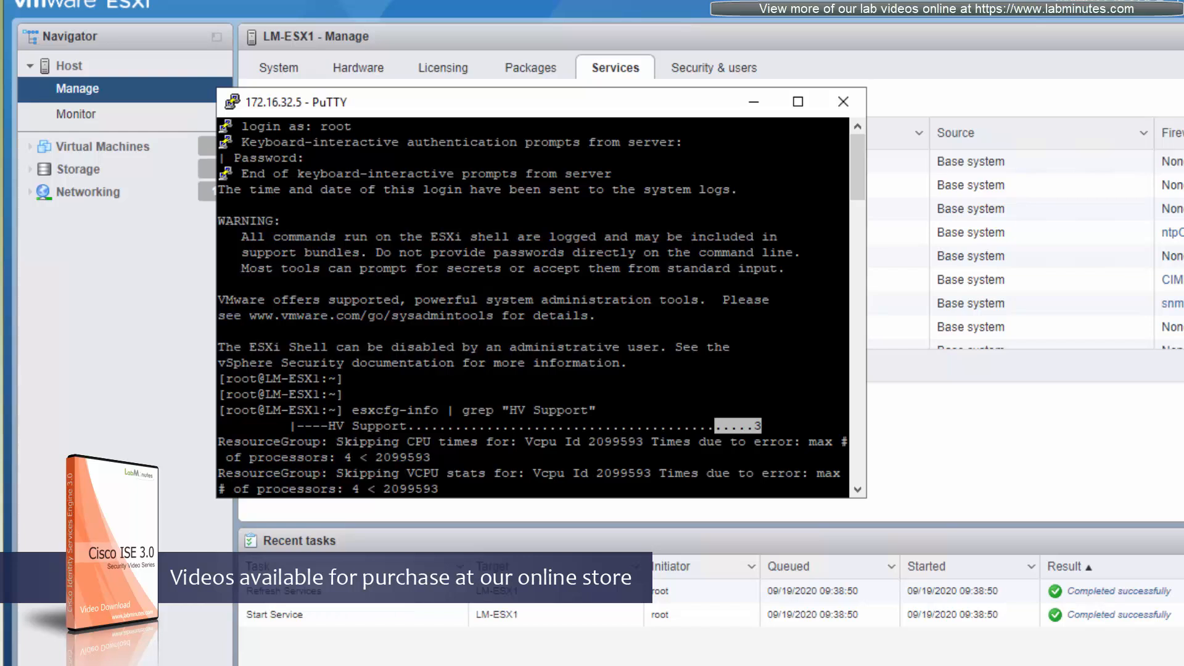
pyautogui.moveTo(666, 111); pyautogui.dragTo(808, 122)
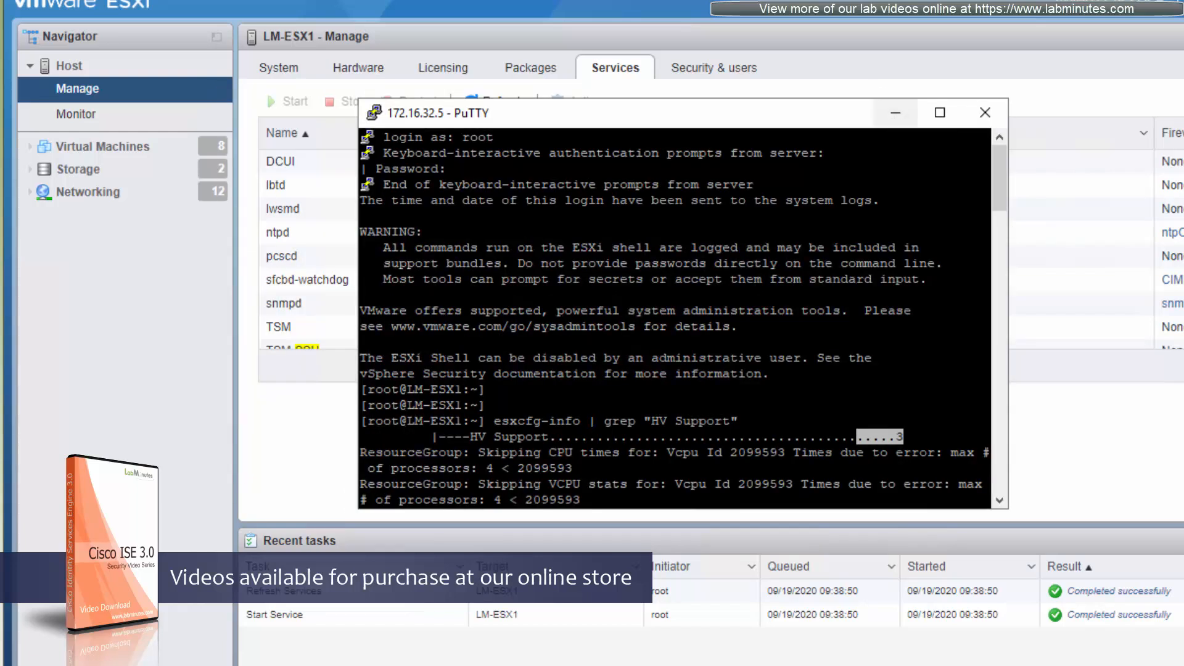
pyautogui.click(913, 235)
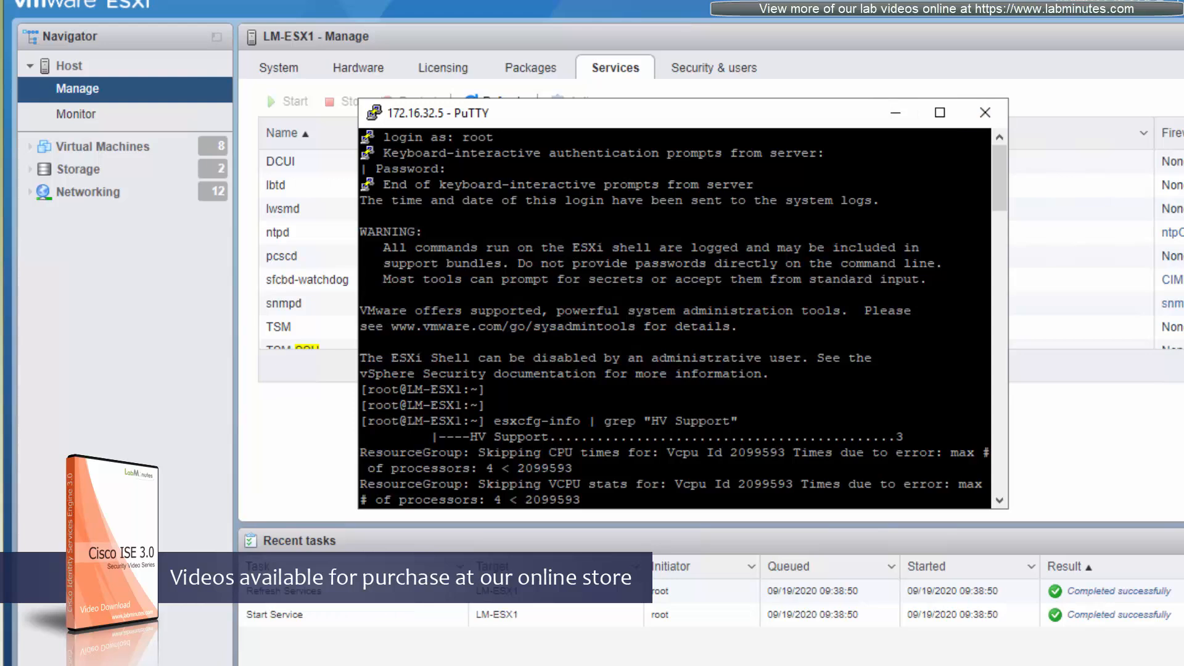
pyautogui.click(985, 113)
pyautogui.click(760, 400)
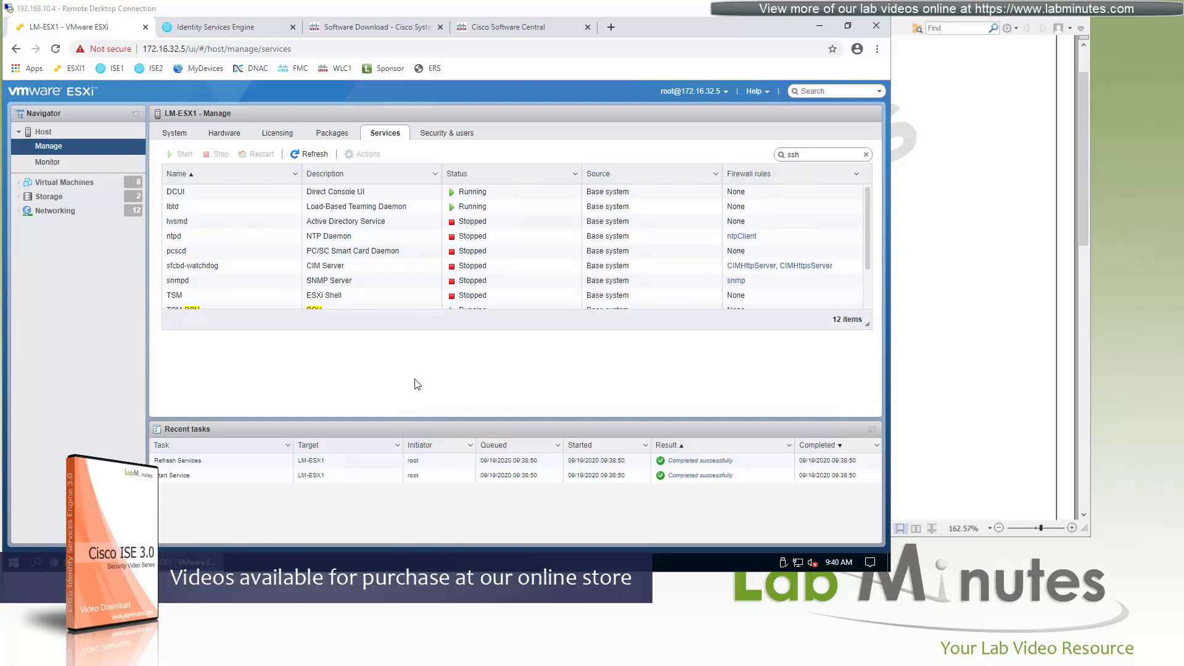
# Inspect the security policy of the LAB virtual switch, including promiscuous mode, and close its settings without saving.
pyautogui.click(68, 182)
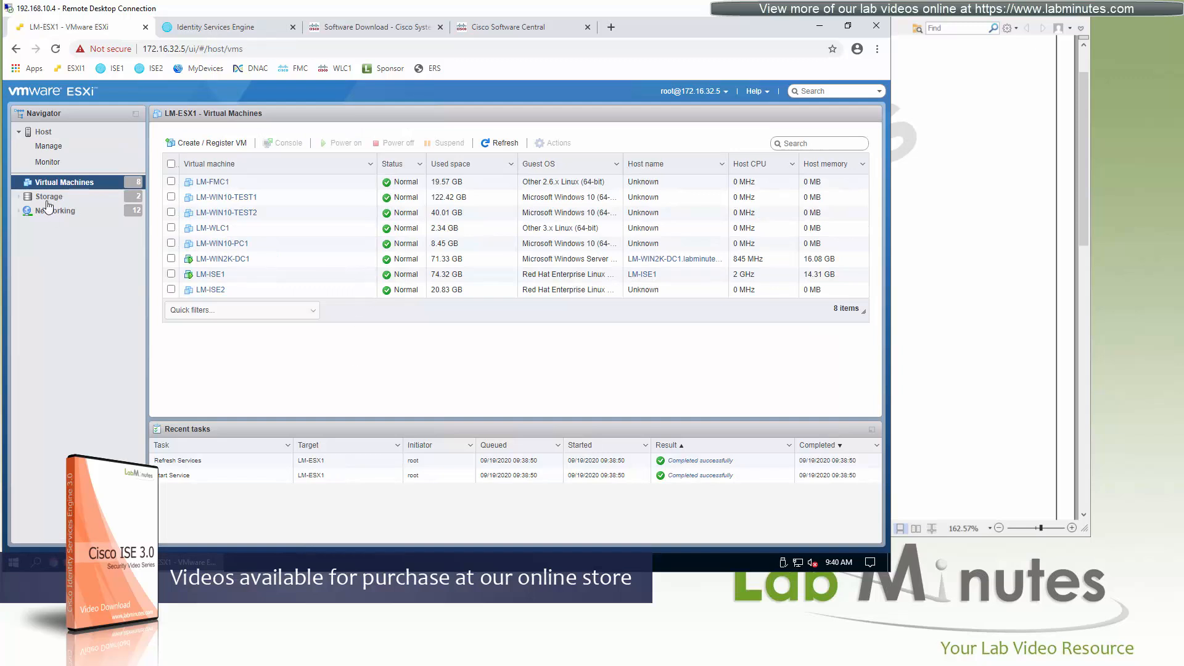
pyautogui.click(67, 212)
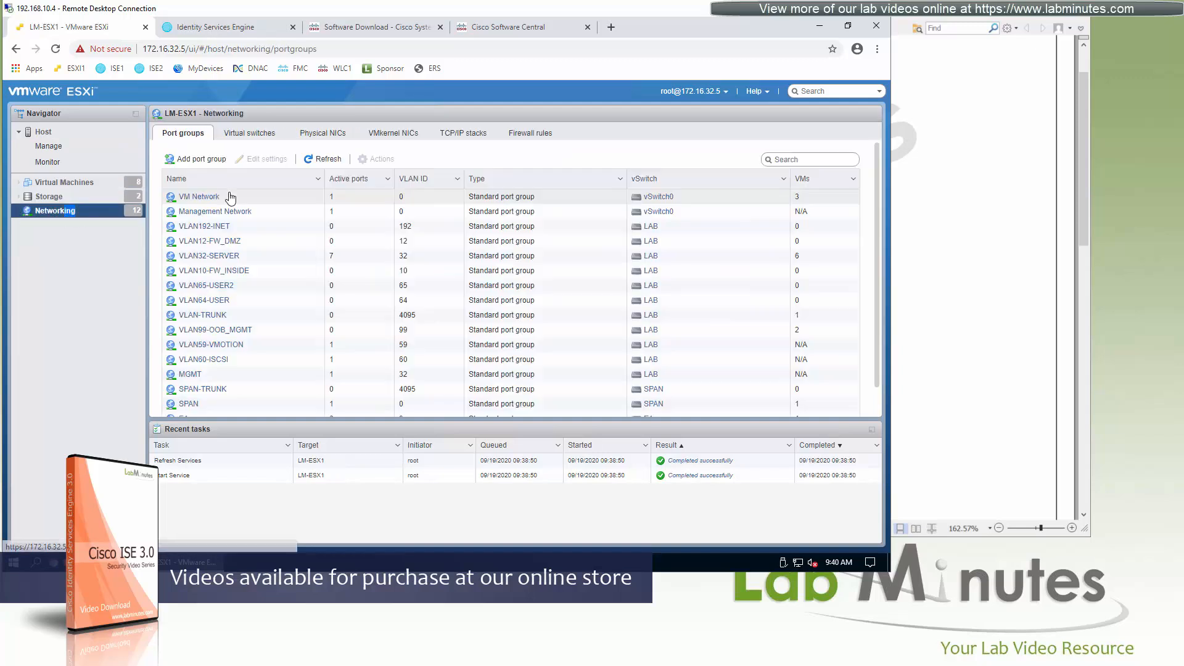
pyautogui.click(254, 133)
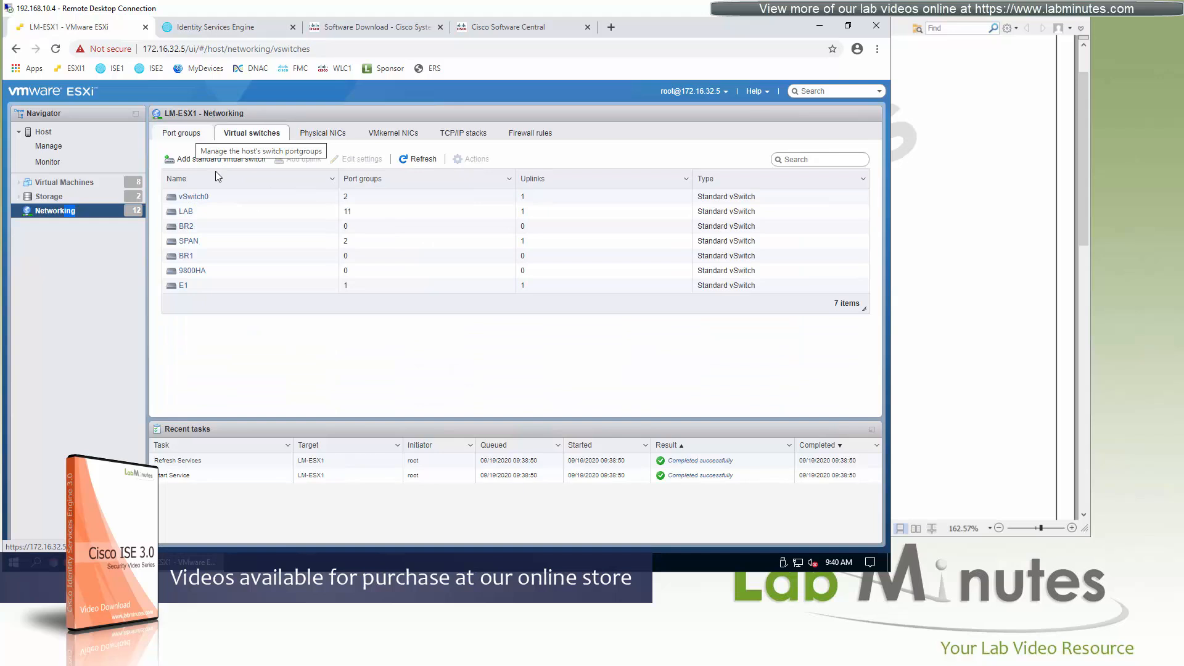
pyautogui.doubleClick(205, 212)
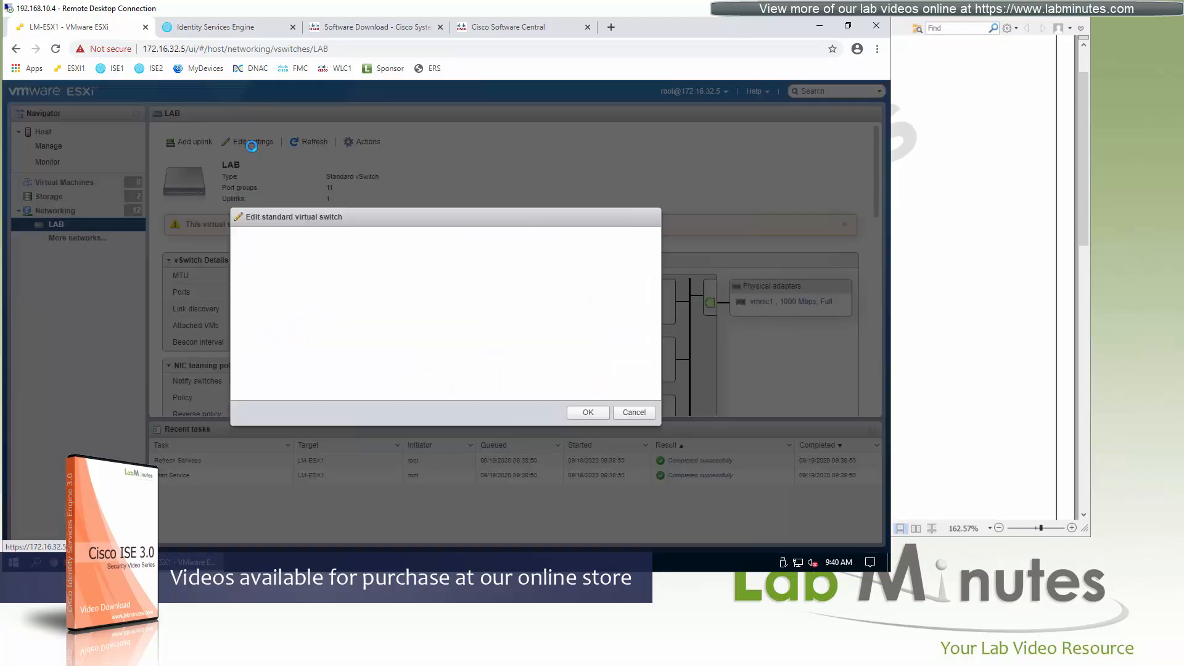
pyautogui.click(251, 143)
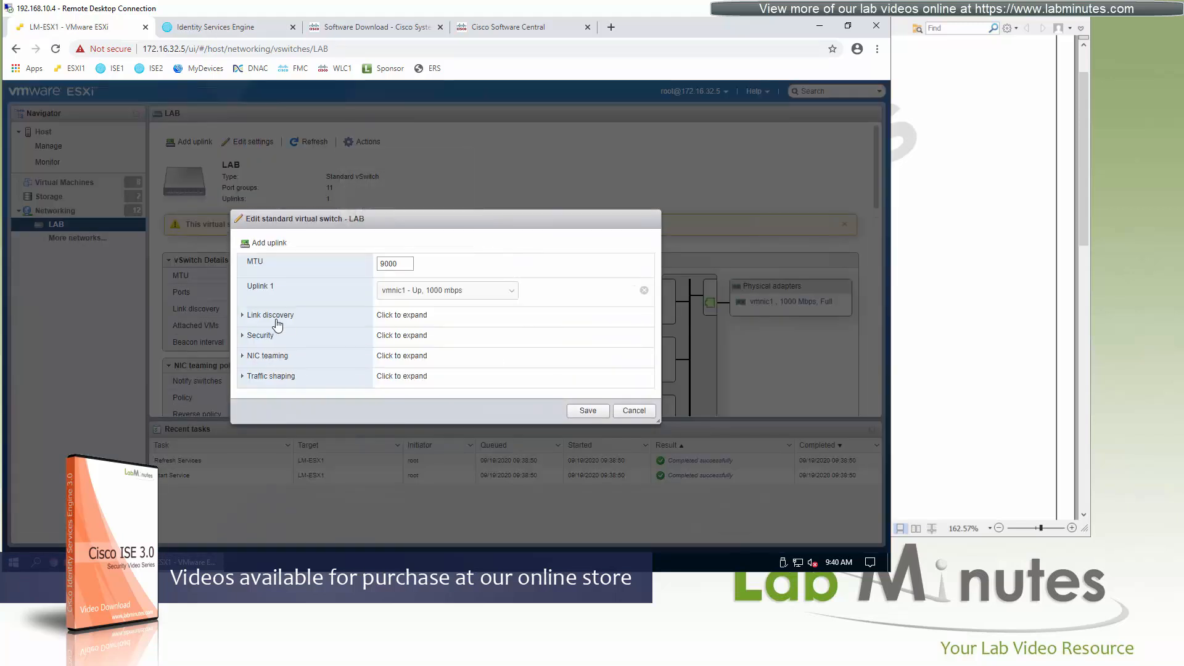
pyautogui.click(262, 336)
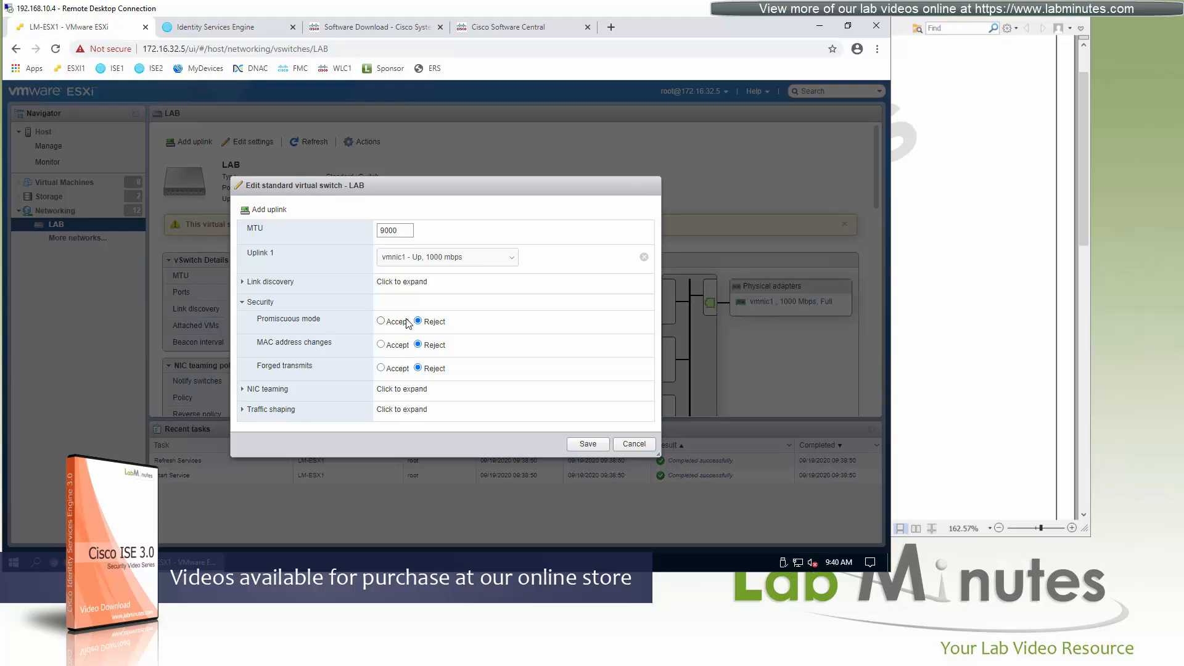
pyautogui.click(635, 444)
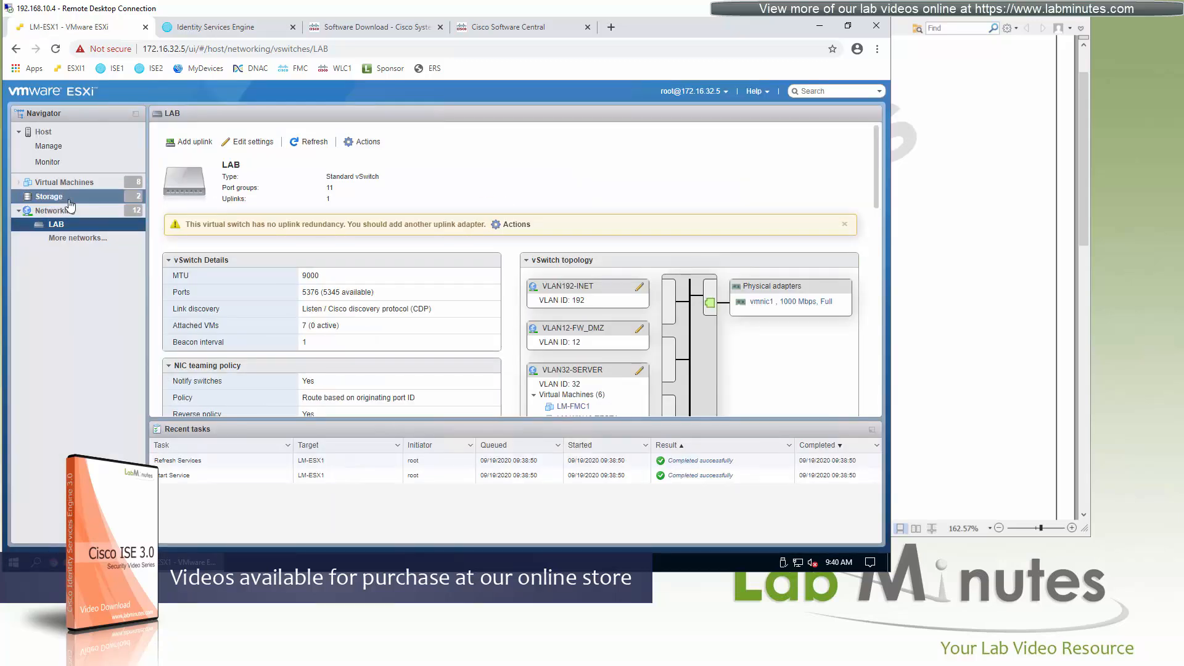
# Begin deploying a virtual machine from an OVF or OVA file and name it LM-ISE2.
pyautogui.click(62, 183)
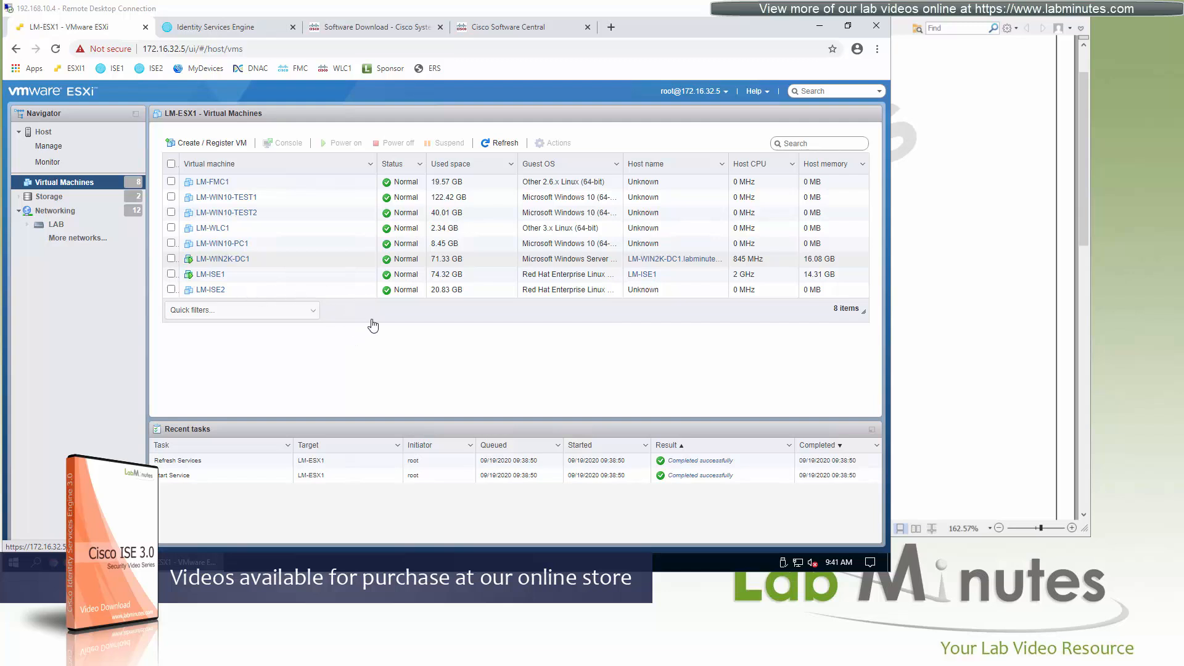
pyautogui.click(213, 143)
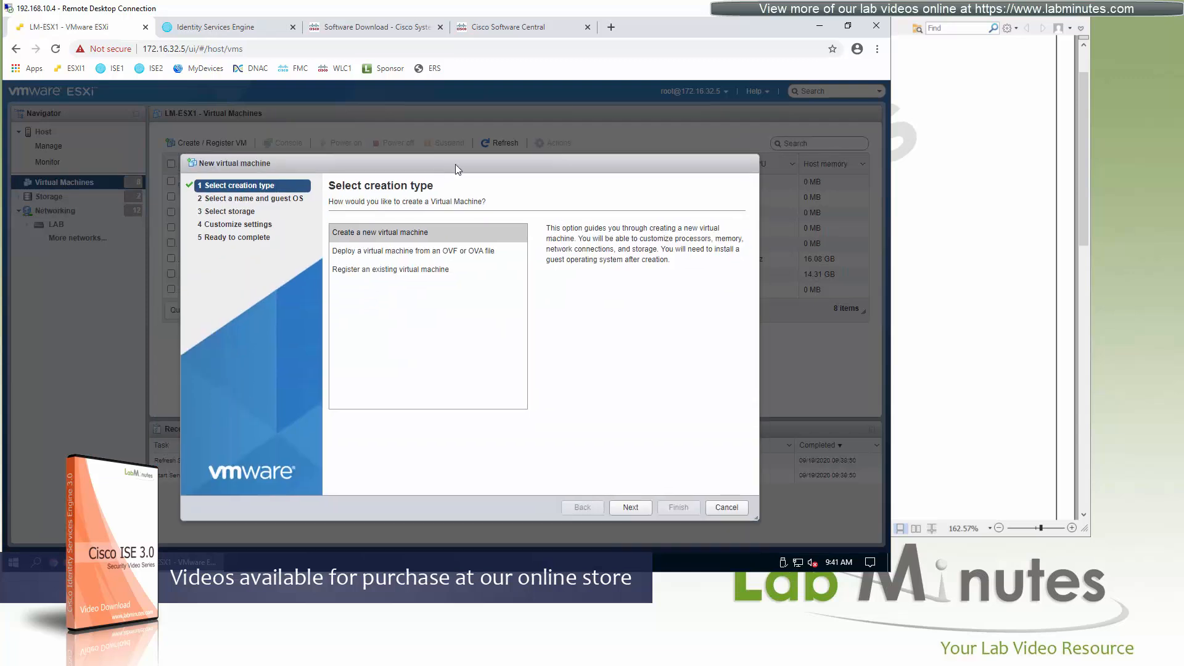
pyautogui.moveTo(455, 165); pyautogui.dragTo(456, 139)
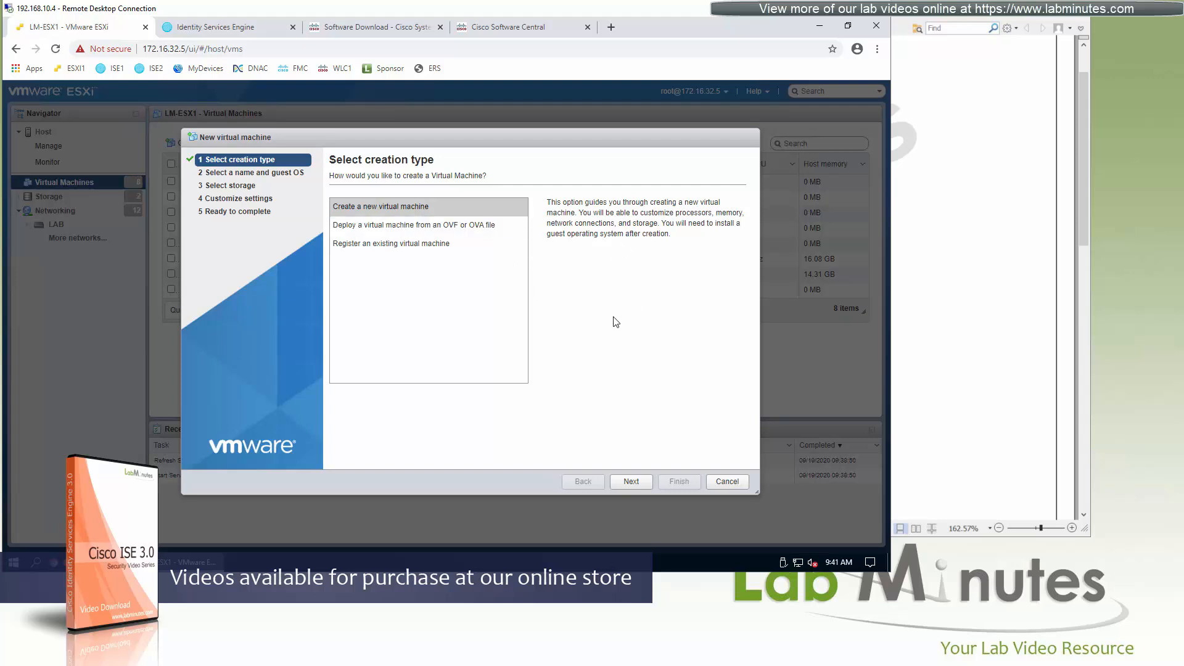
pyautogui.click(398, 227)
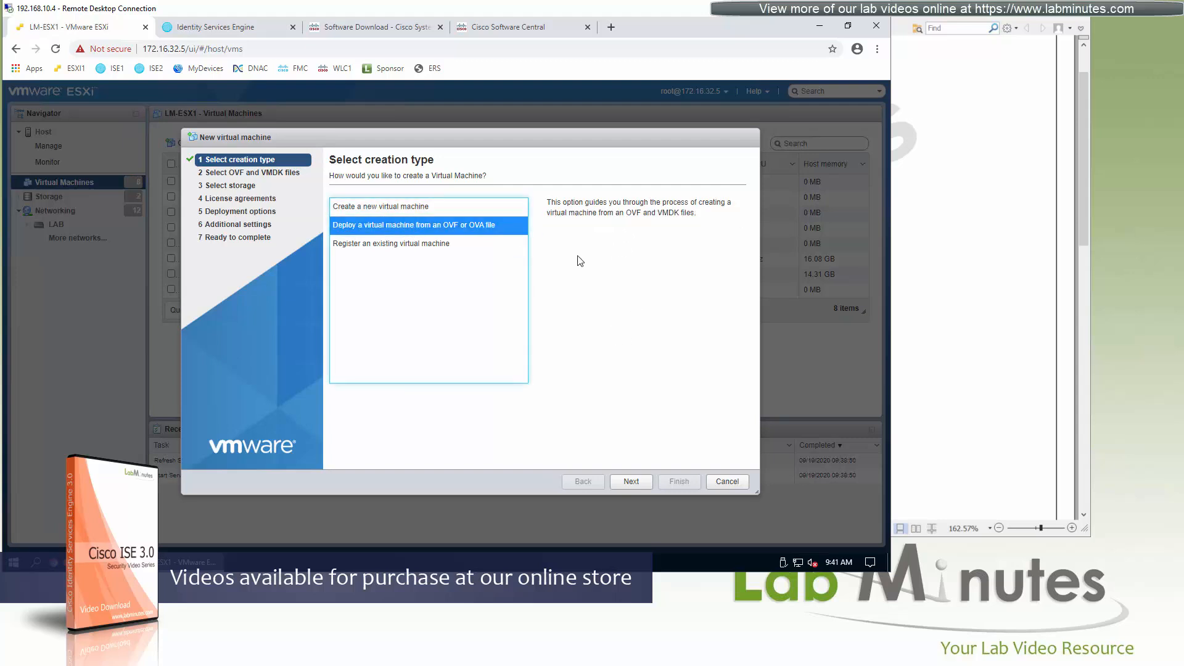
pyautogui.click(631, 482)
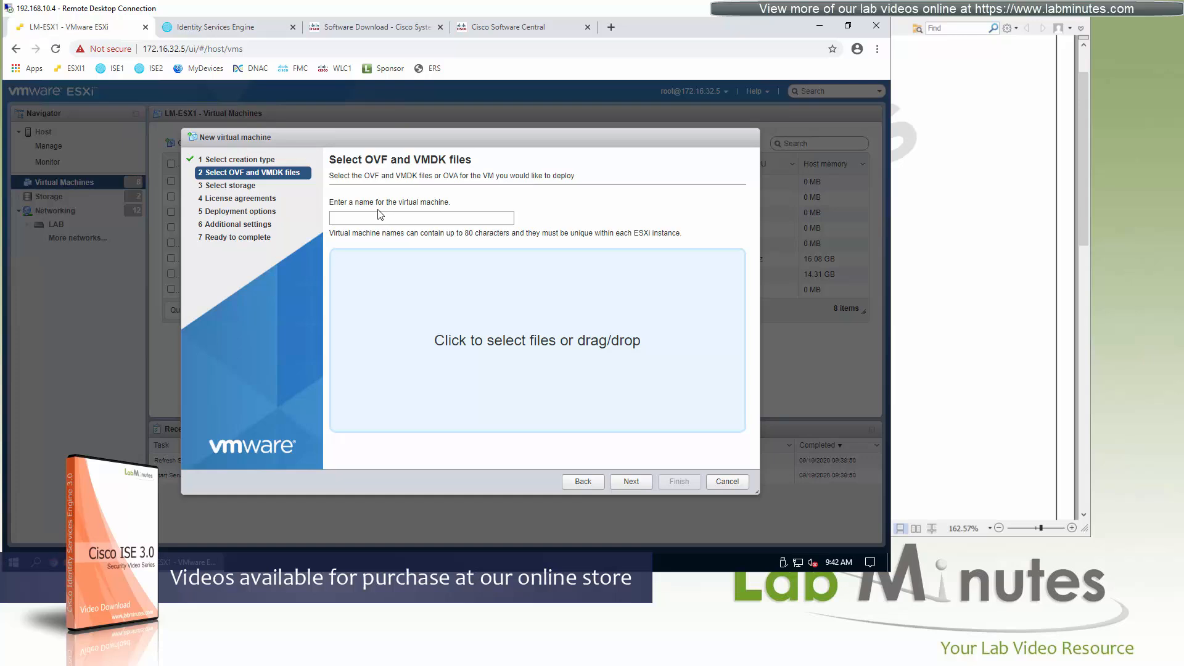
pyautogui.write('SE2')
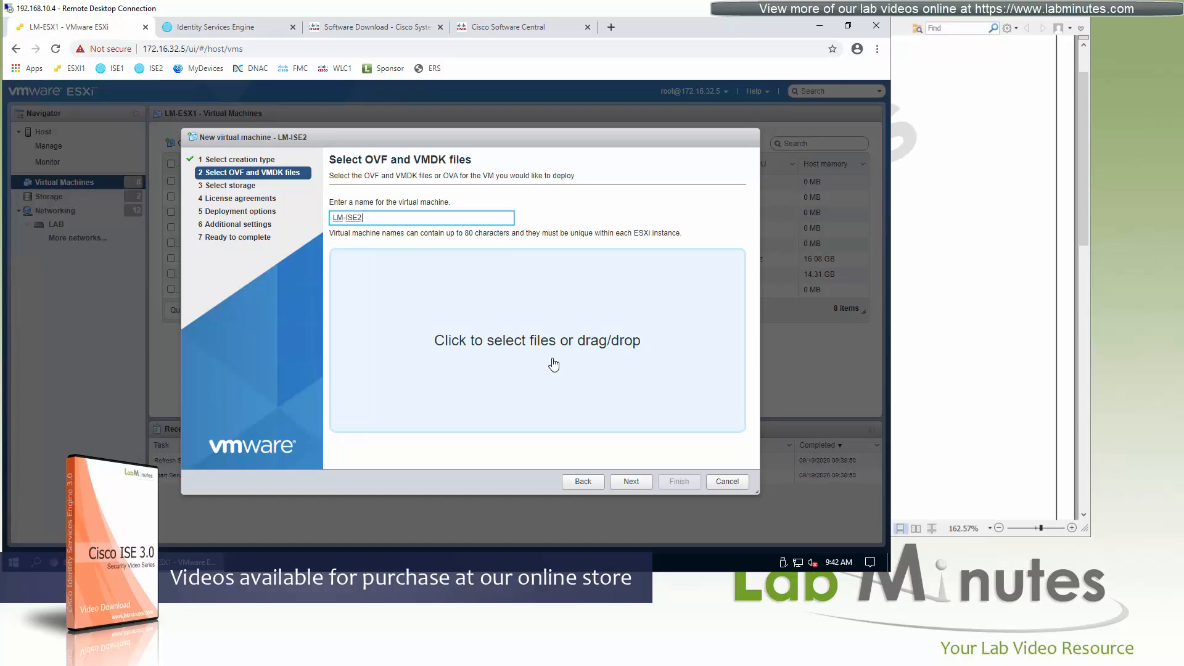
# Add ISE-3.0.0.458-virtual-SNS3615-SNS3655-300.ova from the ISE 3.0 desktop folder as the deployment's source file.
pyautogui.click(648, 347)
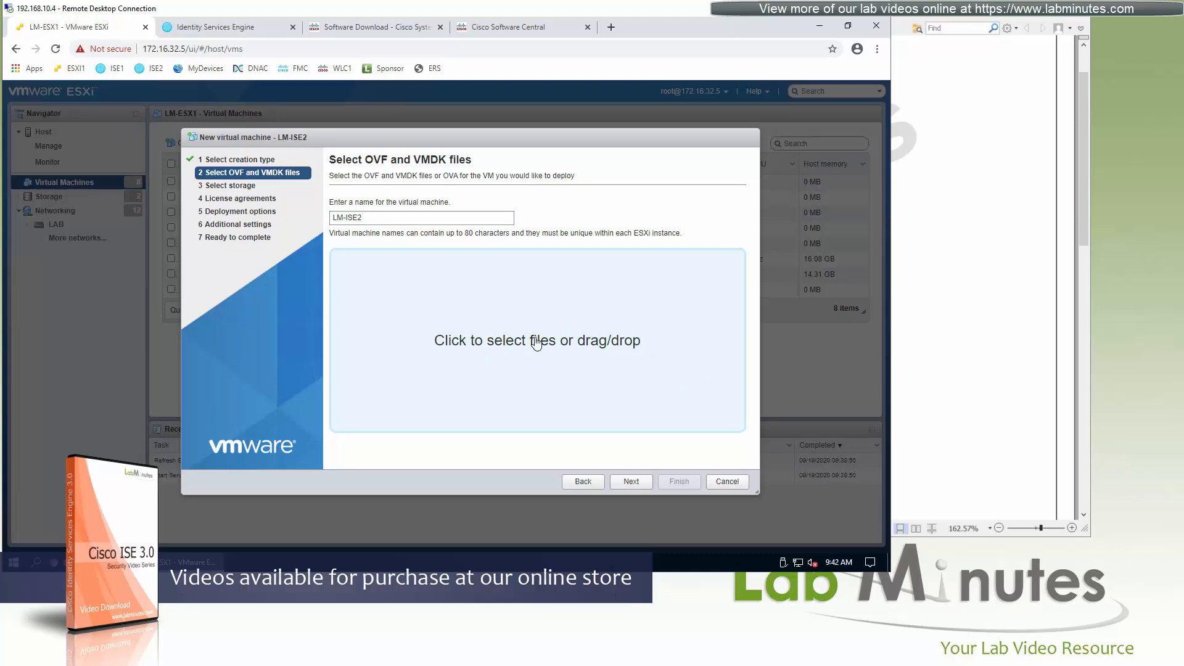
pyautogui.click(197, 562)
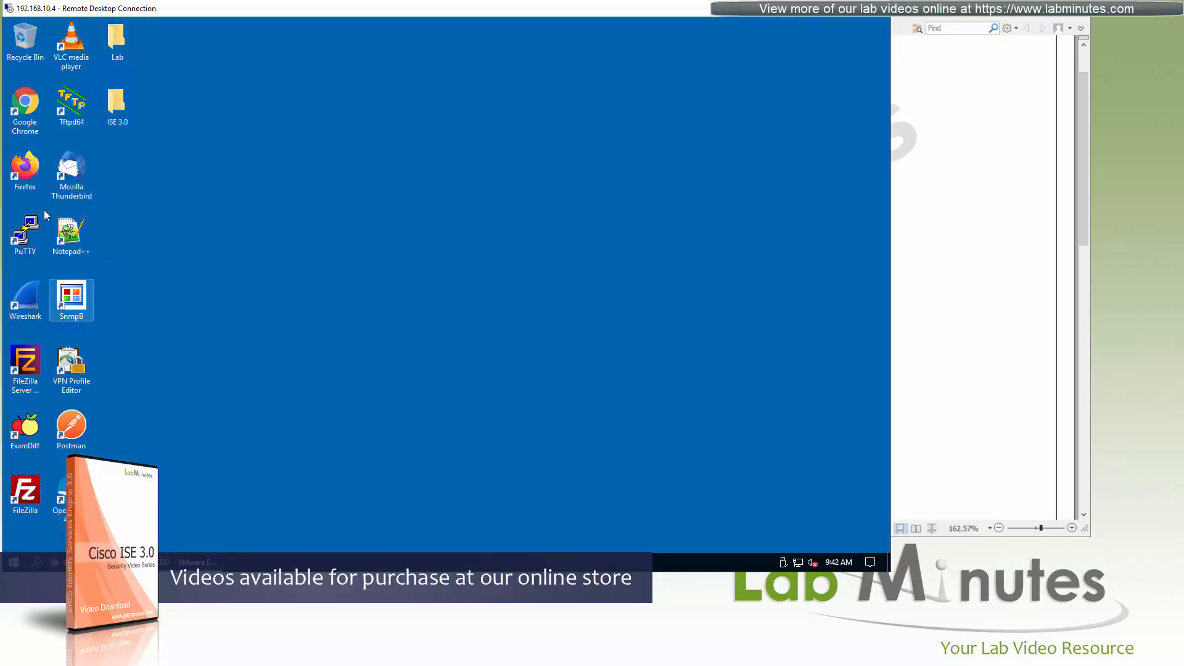
pyautogui.doubleClick(117, 106)
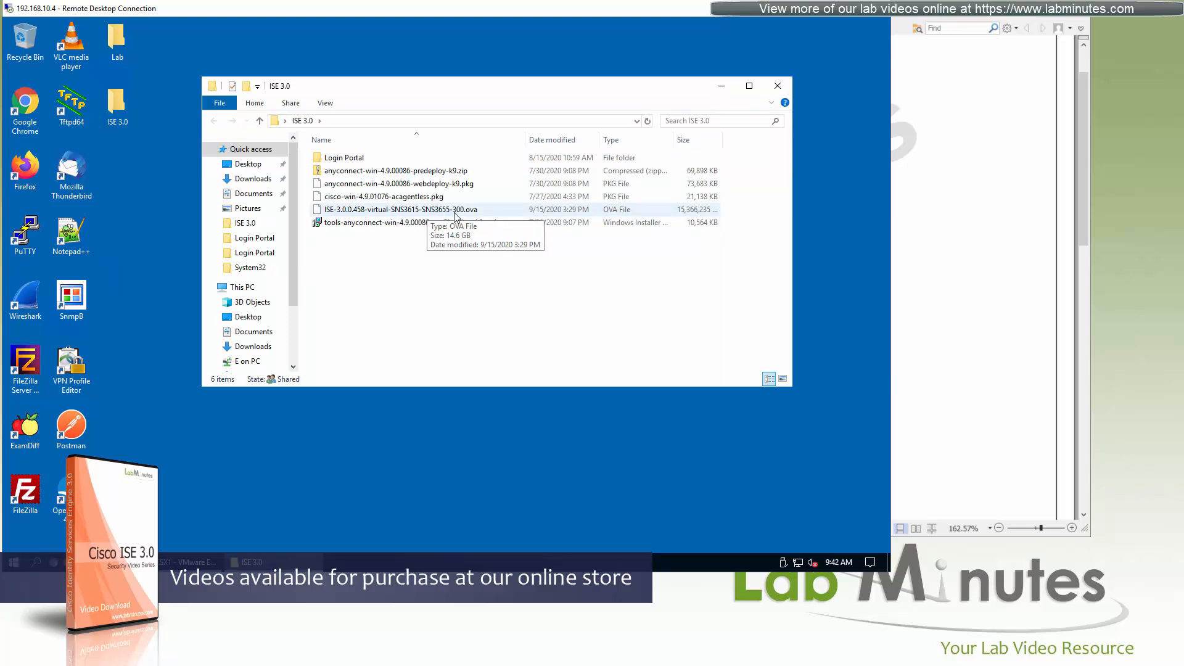
pyautogui.click(266, 562)
pyautogui.click(248, 557)
pyautogui.moveTo(418, 211); pyautogui.dragTo(519, 412)
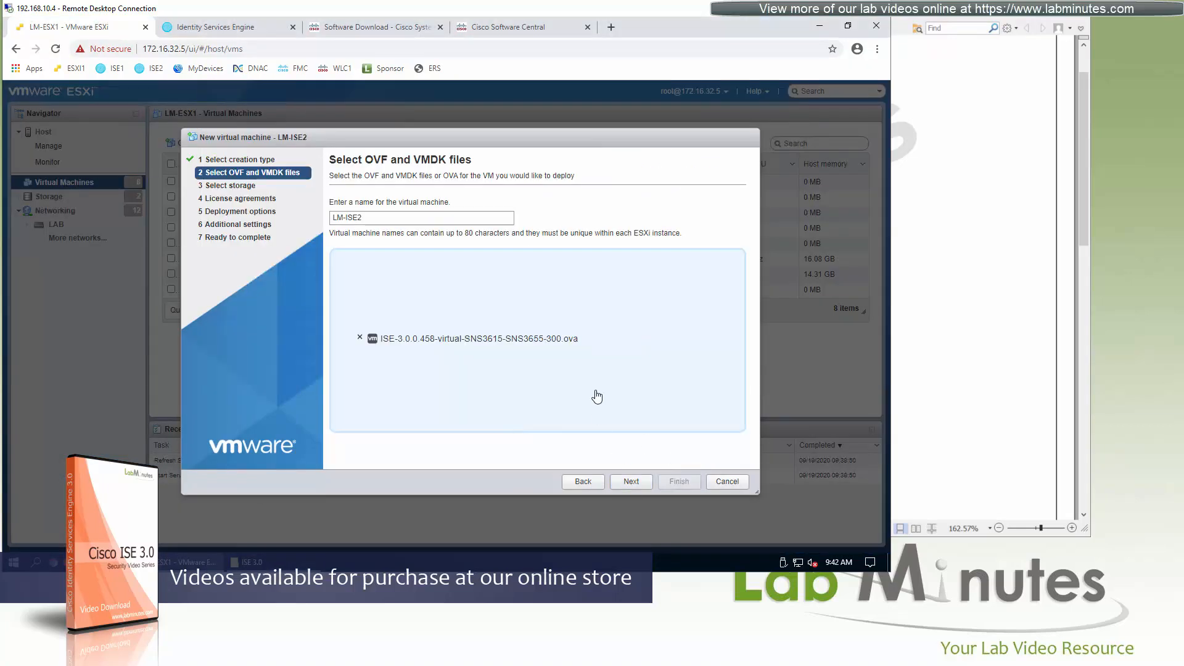
# Choose the LOCAL datastore for the virtual machine and continue to the deployment options.
pyautogui.click(623, 482)
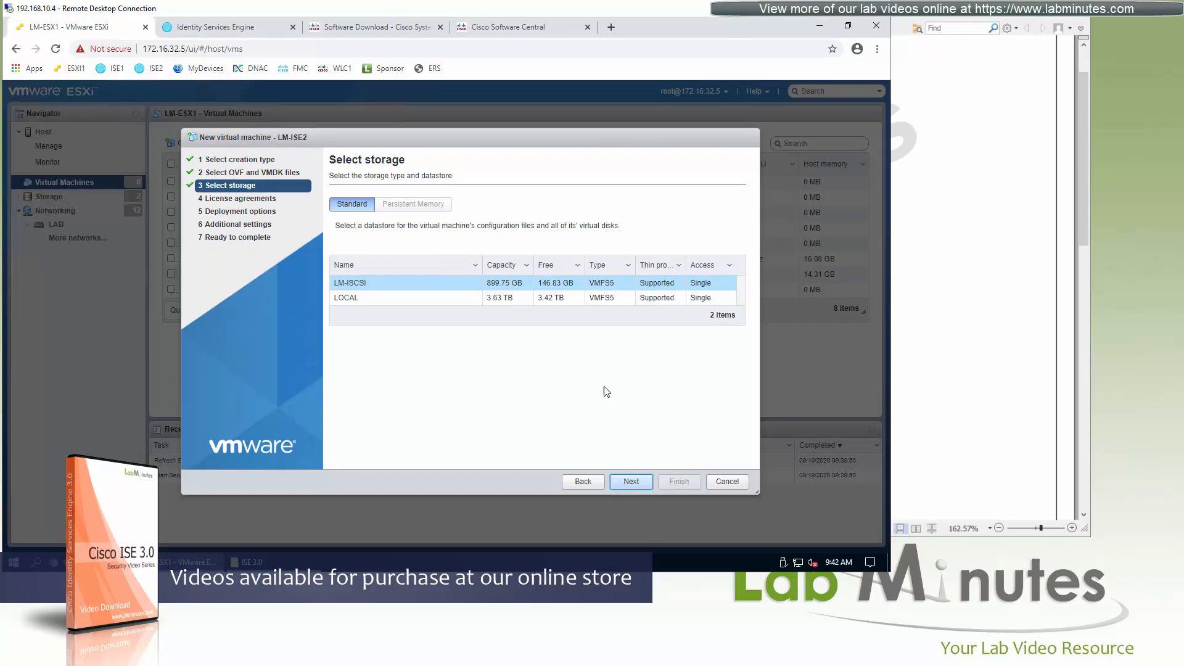
pyautogui.click(605, 301)
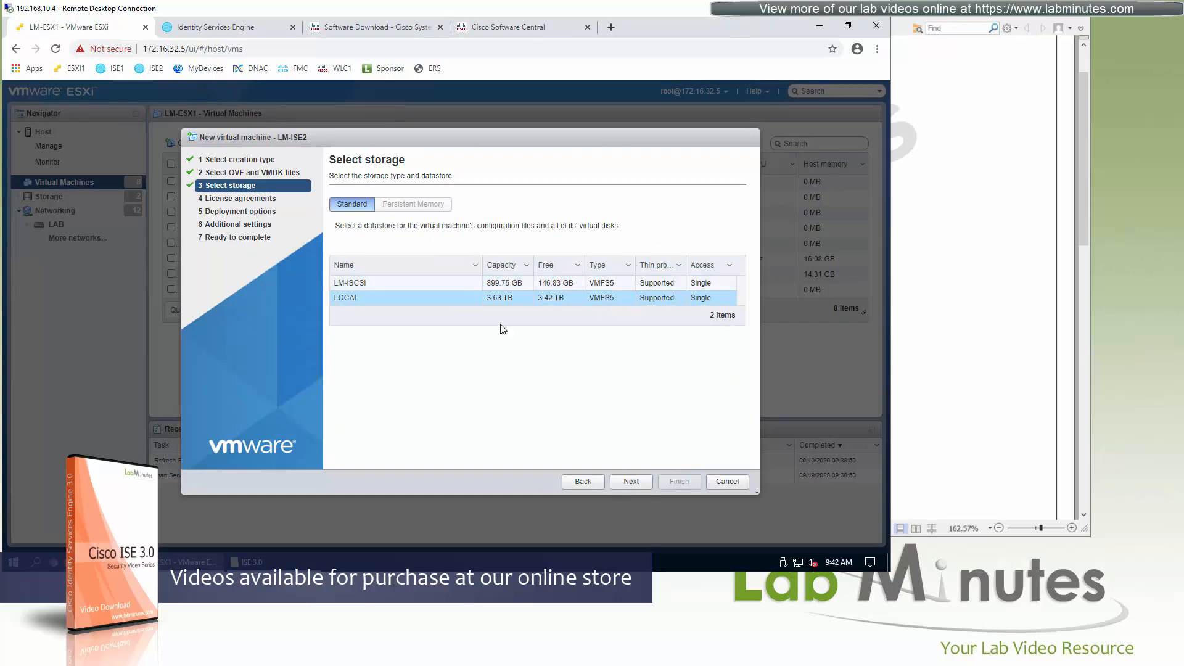
pyautogui.click(631, 482)
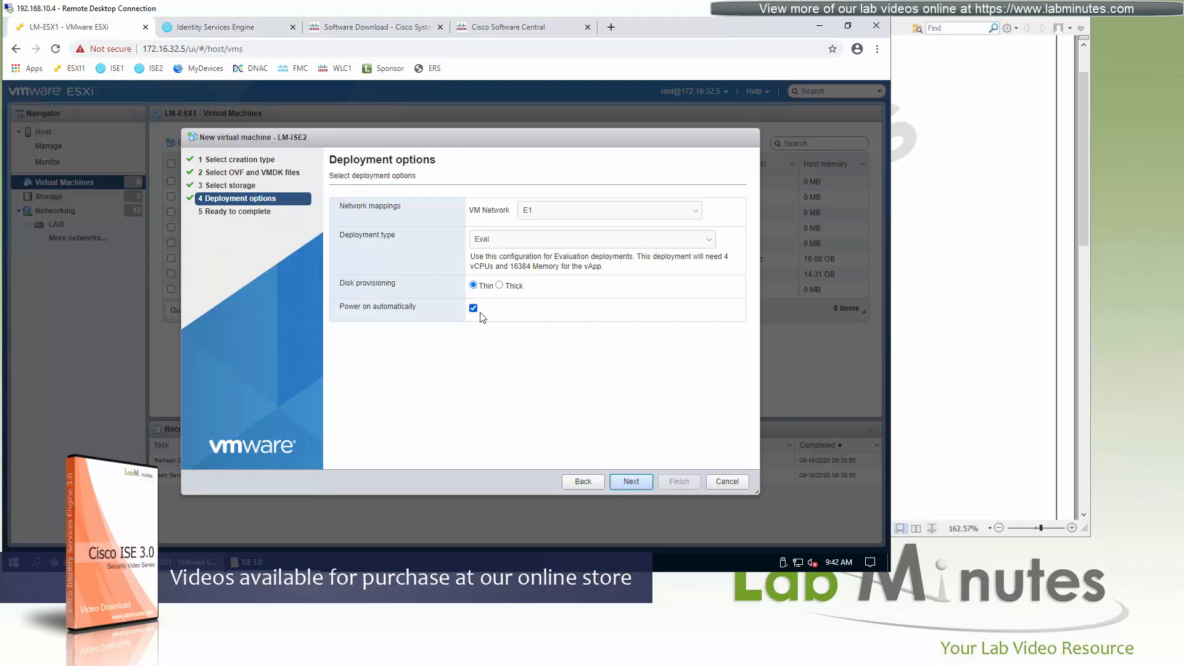
# Map the VM network to VLAN32-SERVER and choose the Eval deployment type.
pyautogui.click(628, 213)
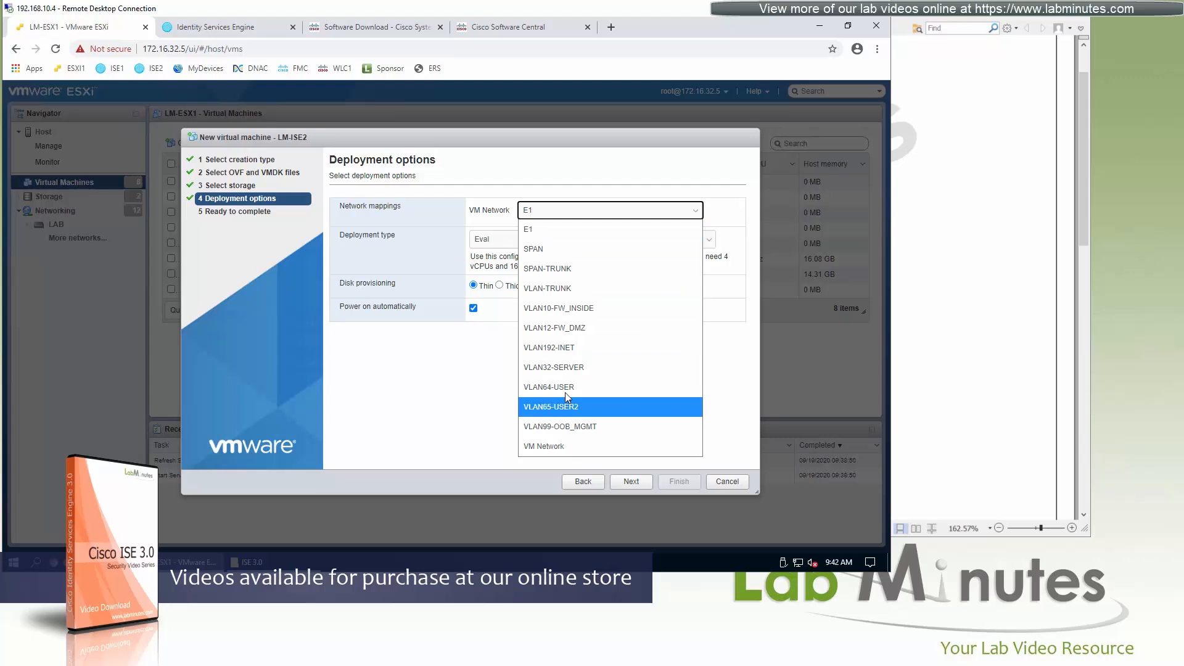
pyautogui.click(561, 367)
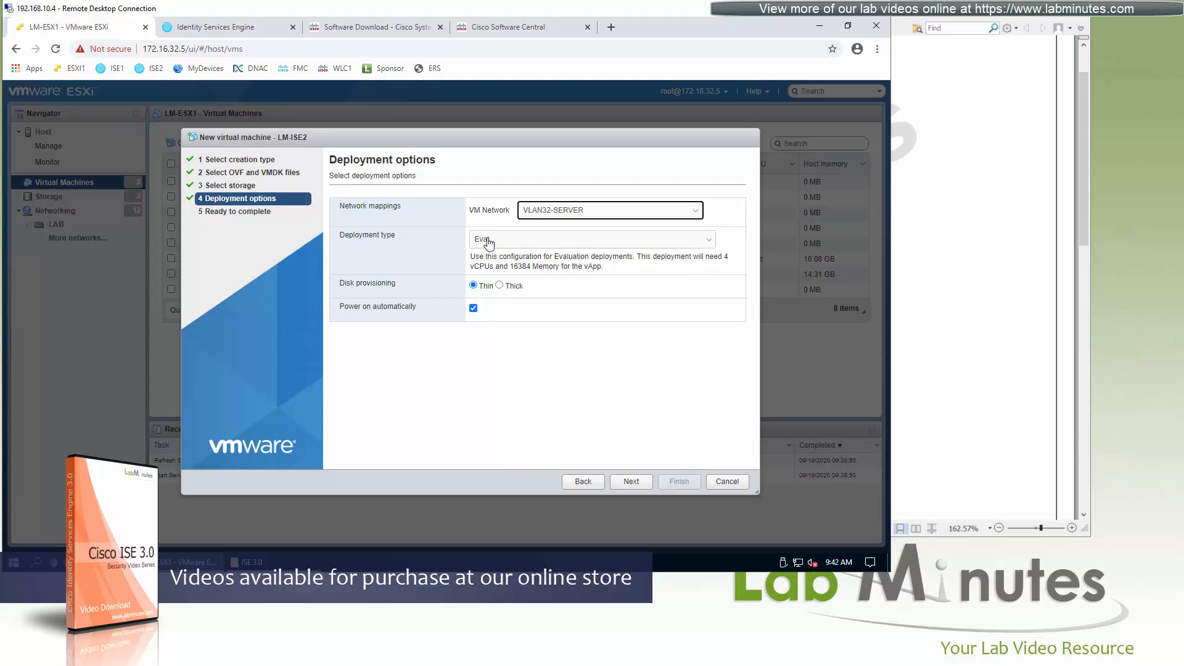
pyautogui.click(568, 242)
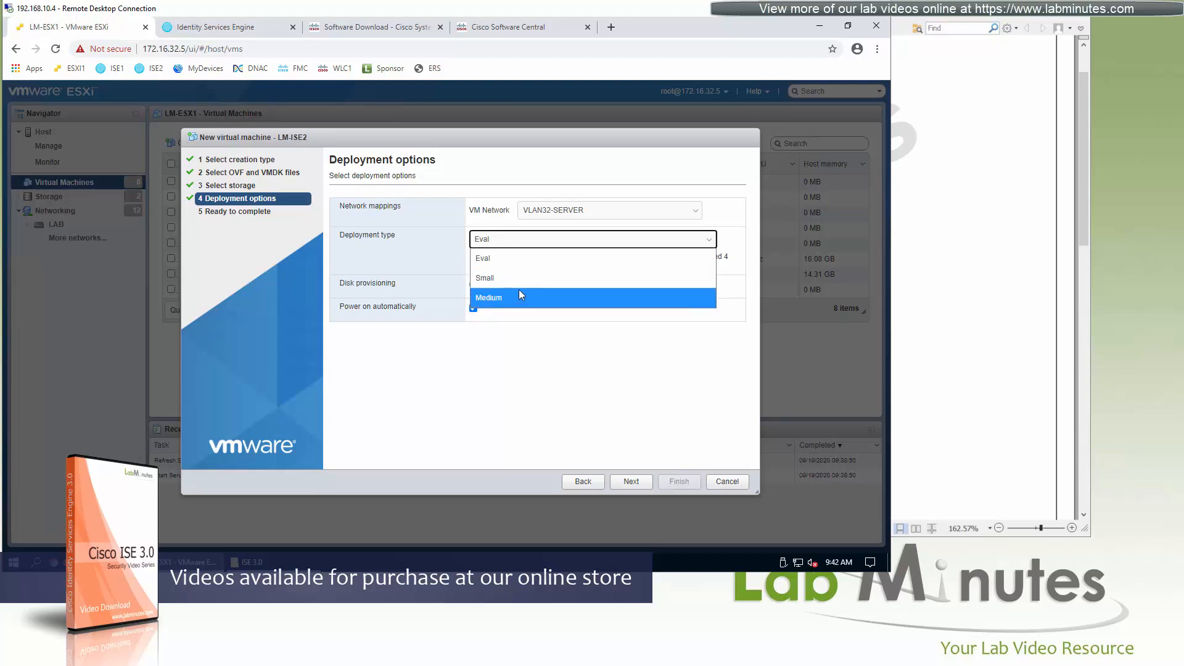
pyautogui.click(512, 257)
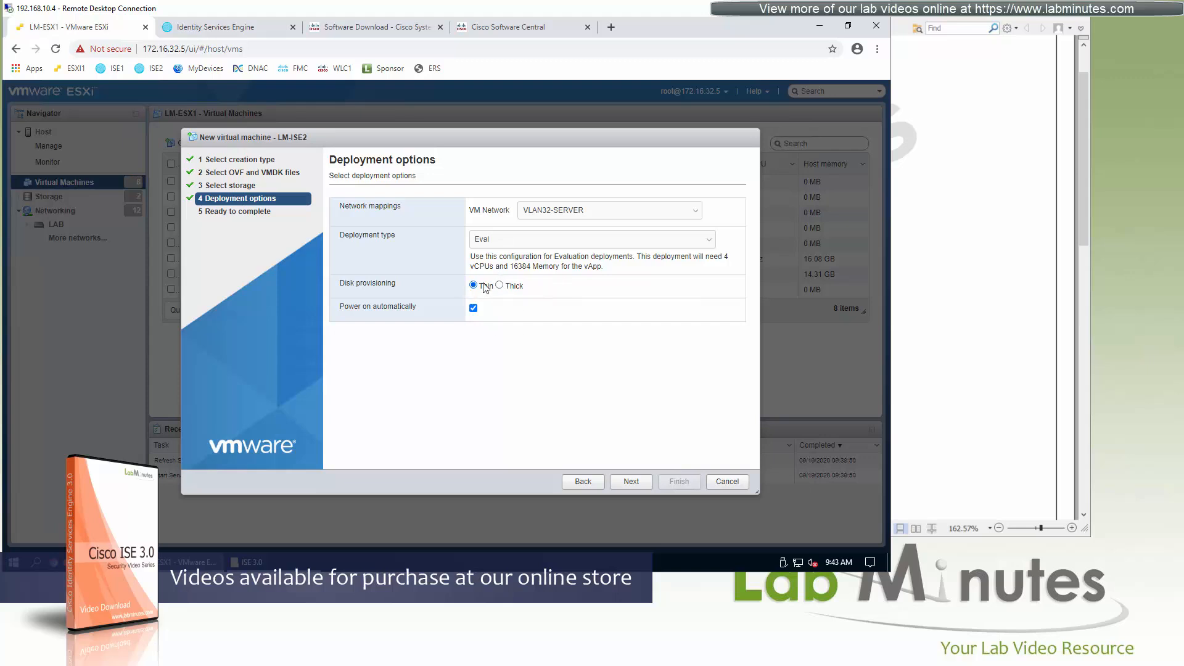
# Turn off automatic power-on, review the deployment summary and cancel the wizard.
pyautogui.click(473, 308)
pyautogui.click(642, 471)
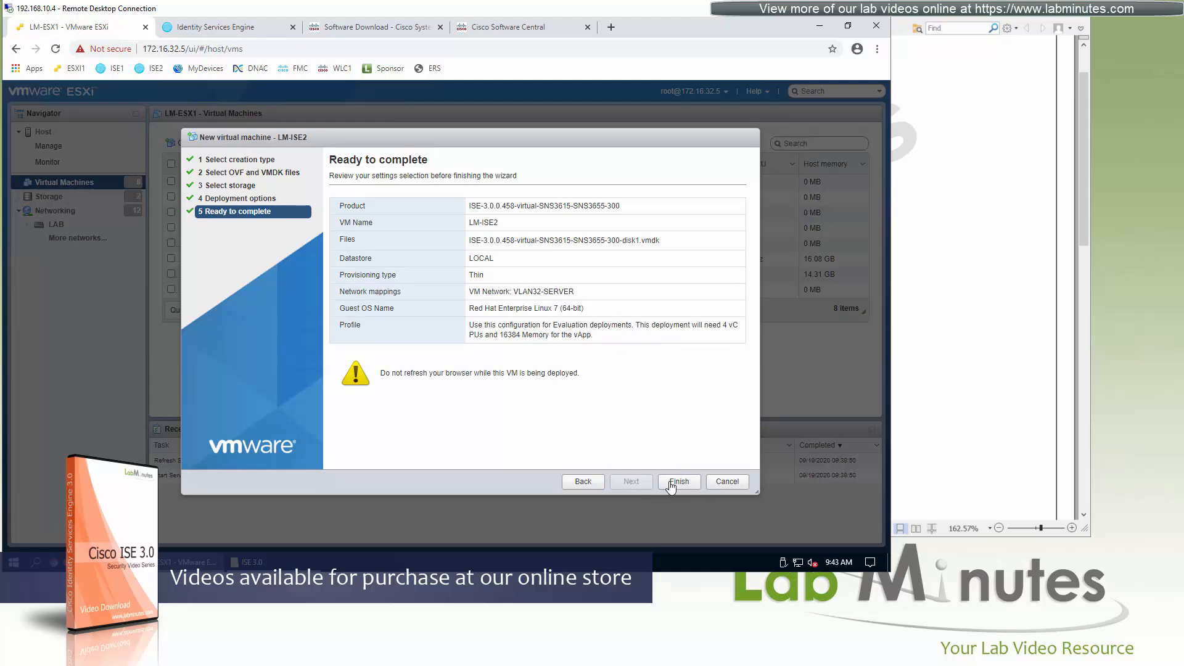
pyautogui.moveTo(506, 139); pyautogui.dragTo(550, 132)
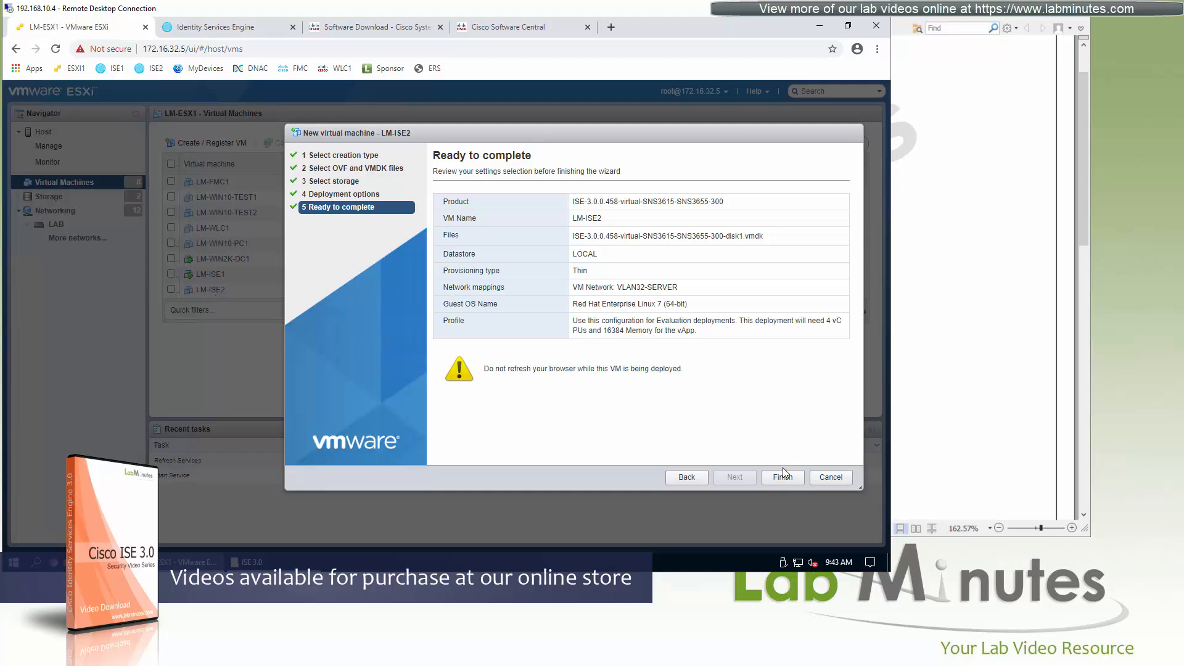
pyautogui.click(831, 478)
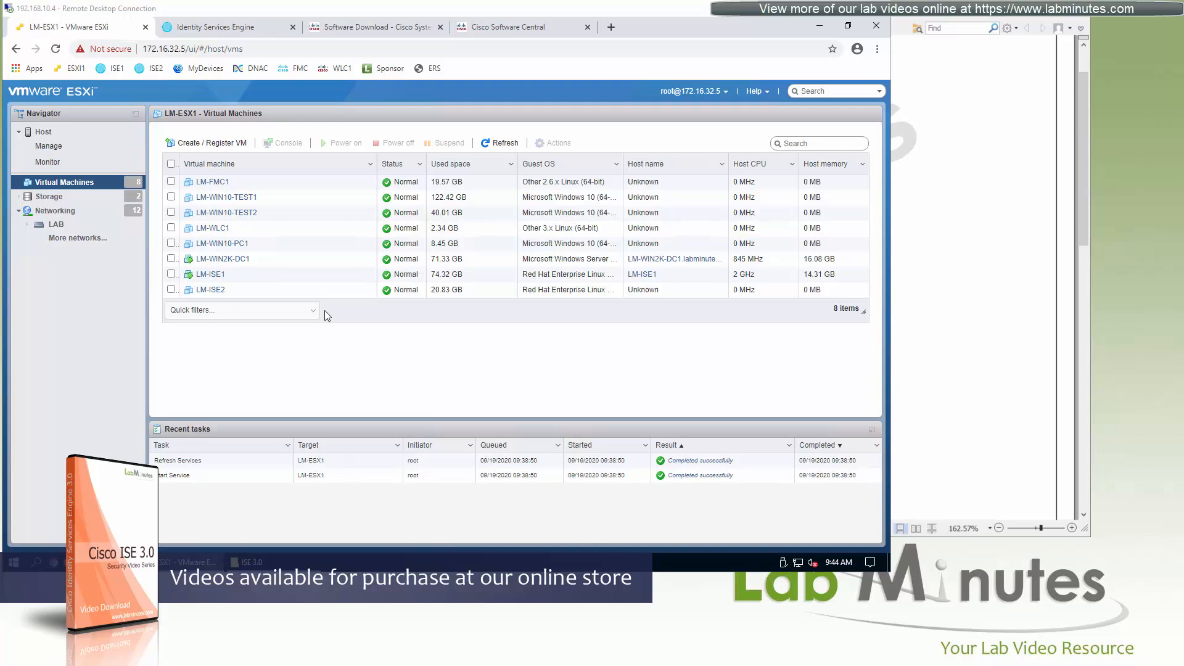
# Open the existing LM-ISE2 virtual machine, highlight its memory size and expand the CPU options in its hardware settings.
pyautogui.click(211, 290)
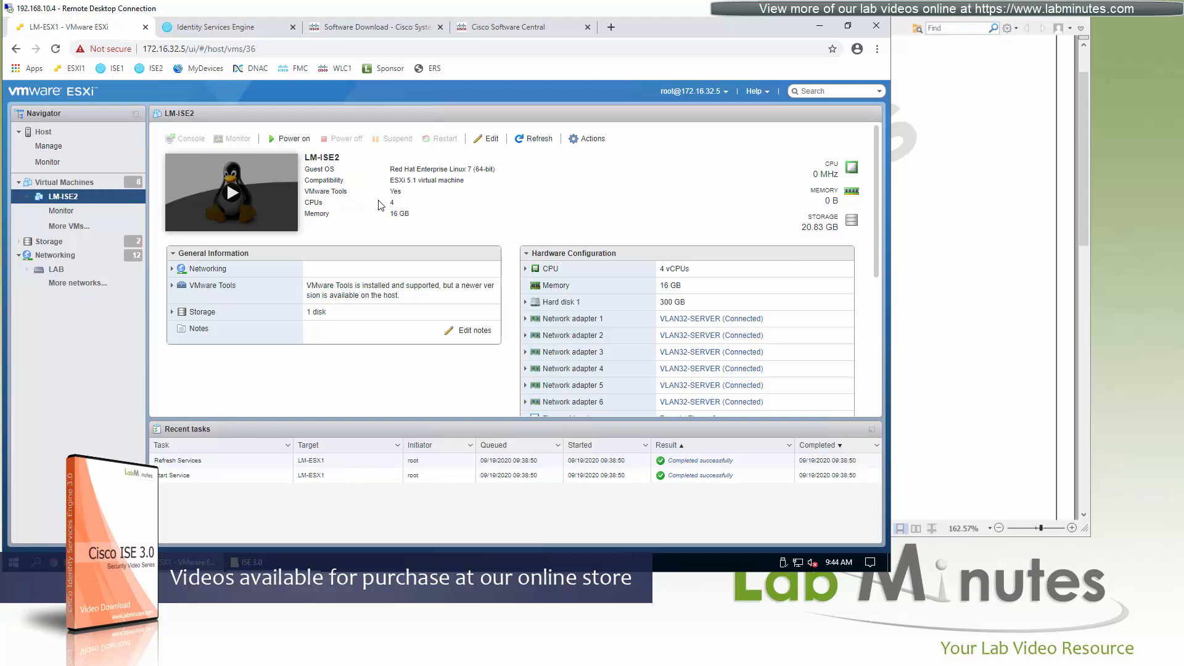
pyautogui.moveTo(414, 214); pyautogui.dragTo(388, 214)
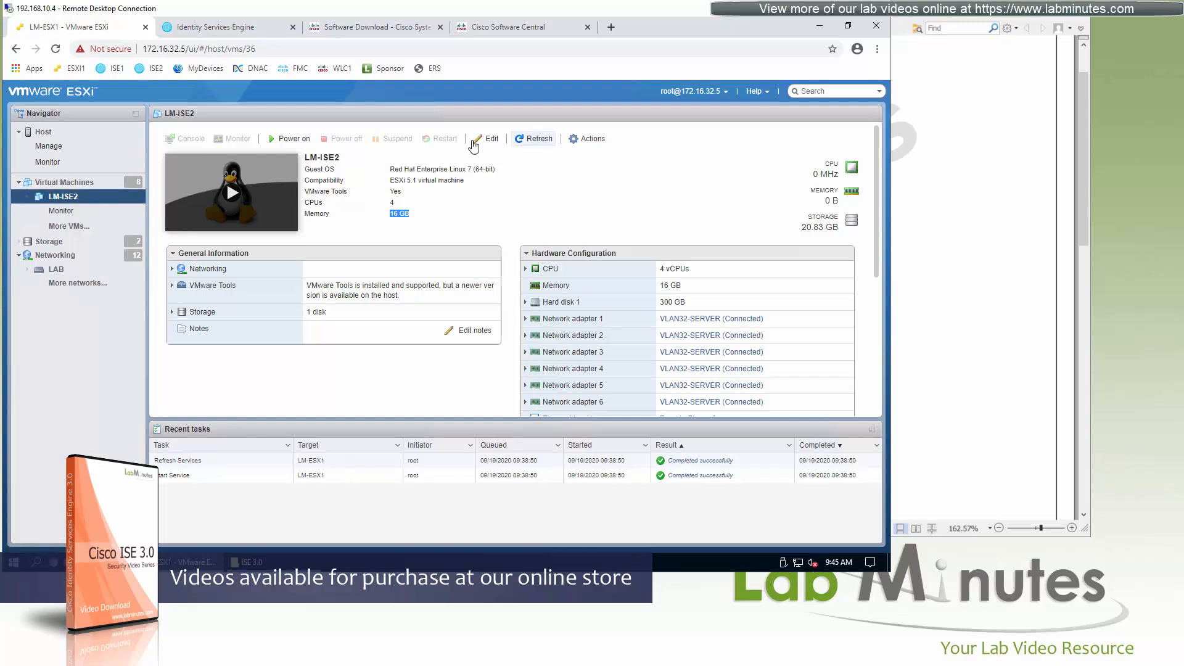
pyautogui.click(490, 139)
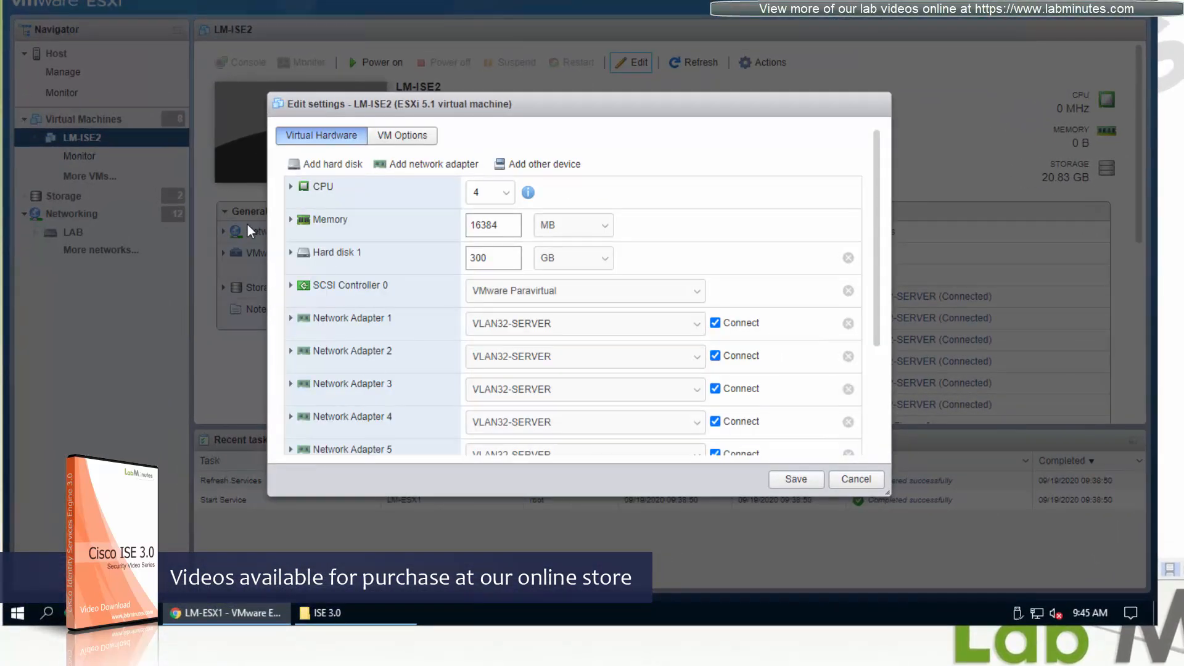
pyautogui.click(291, 187)
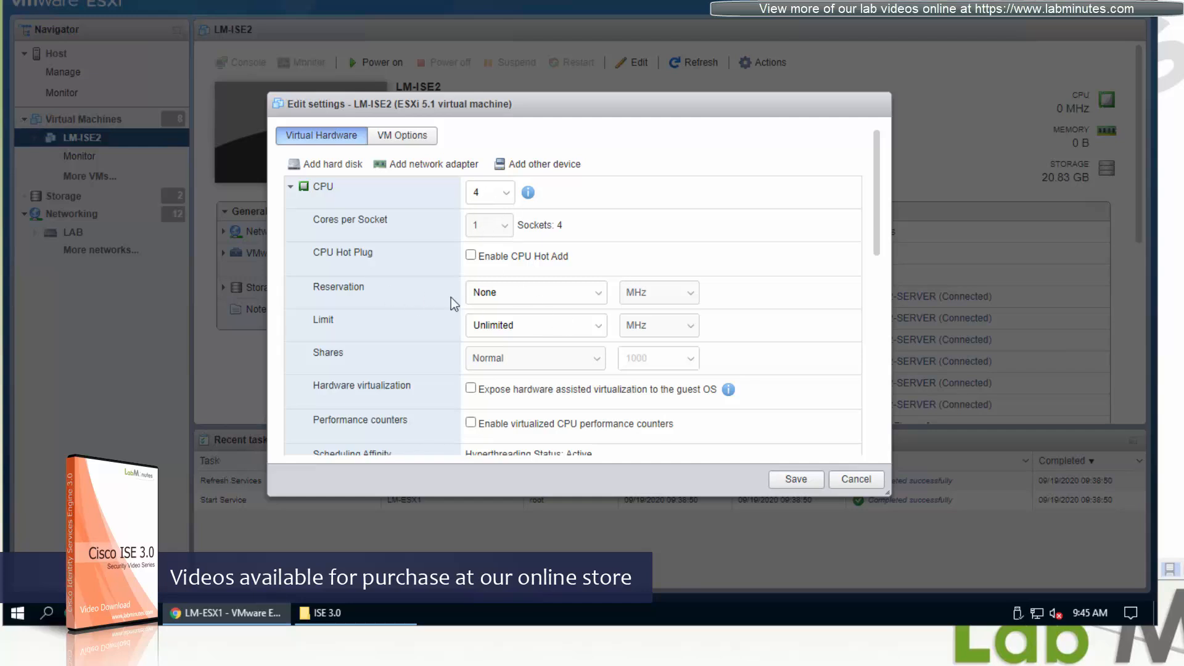
# Enter a CPU reservation of 4000 MHz for LM-ISE2 and clear it again.
pyautogui.click(530, 292)
pyautogui.write('4000')
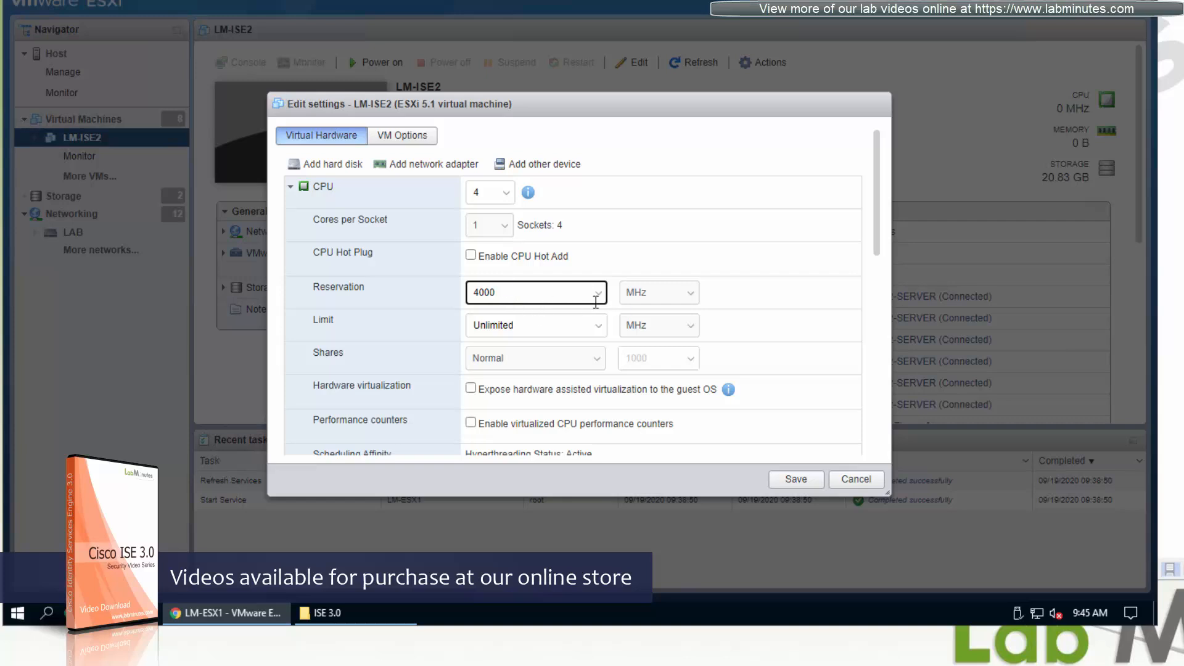
pyautogui.moveTo(542, 294); pyautogui.dragTo(421, 290)
pyautogui.press('BackSpace')
# Expand the memory options of LM-ISE2 and set the memory reservation to 16 GB.
pyautogui.scroll(-4, 543, 309)
pyautogui.click(334, 313)
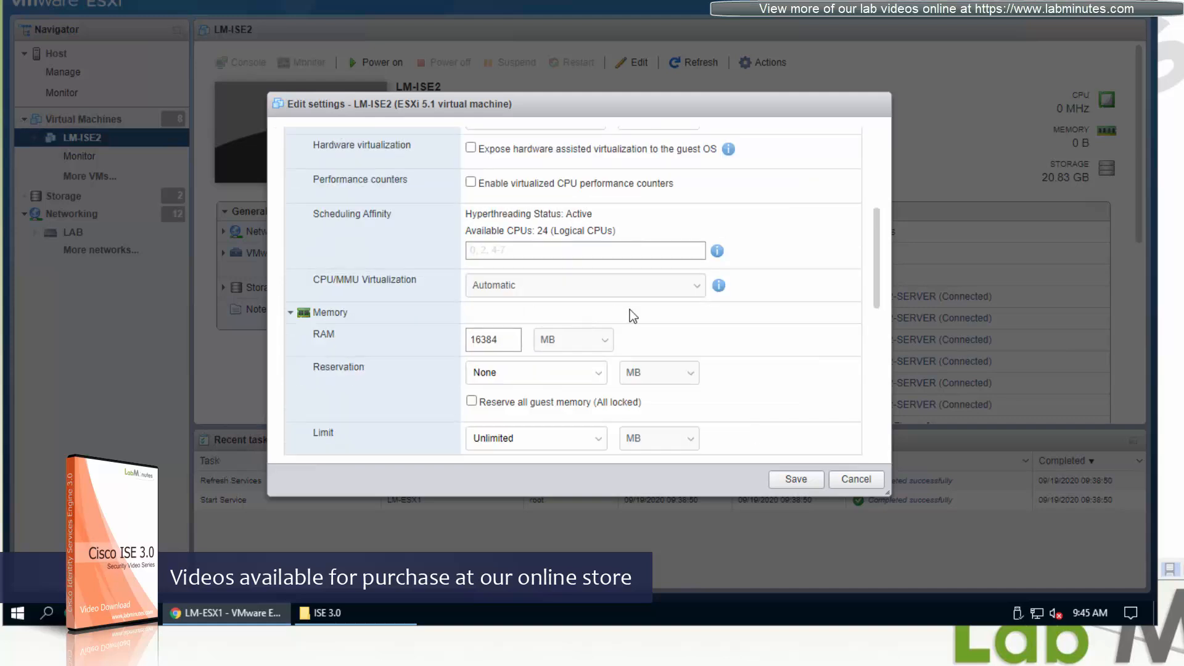
pyautogui.scroll(-1, 639, 338)
pyautogui.click(546, 295)
pyautogui.write('16')
pyautogui.click(679, 295)
pyautogui.click(664, 340)
pyautogui.click(510, 290)
pyautogui.write('16')
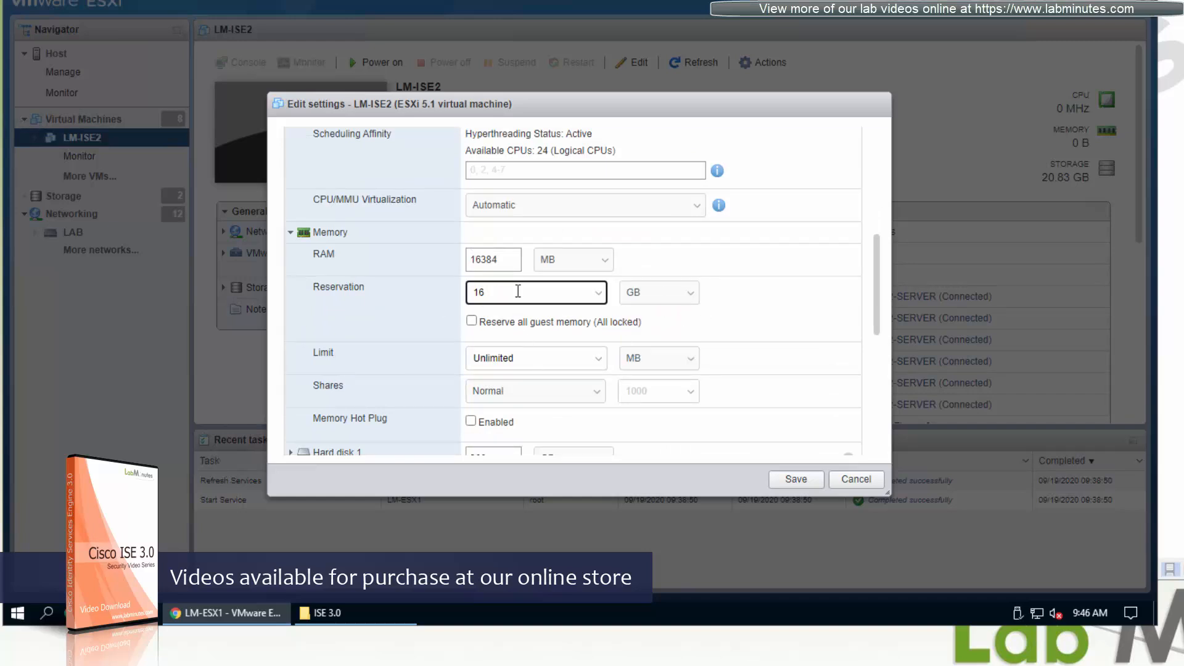
pyautogui.click(327, 234)
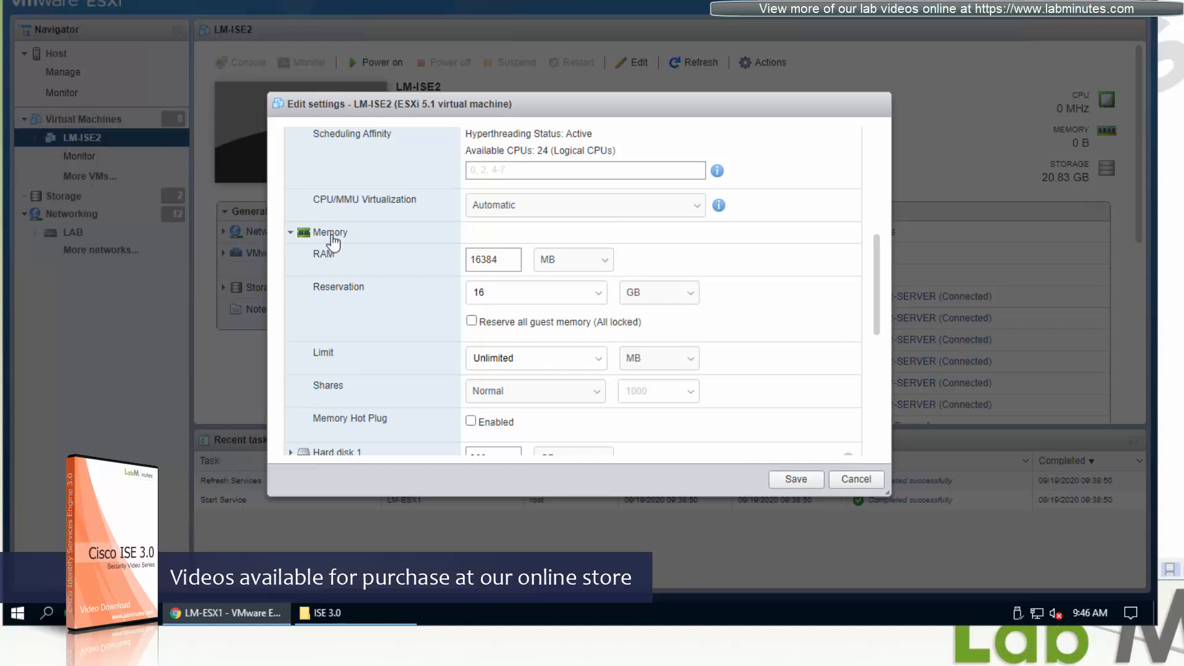
# Review the provisioning details of Hard disk 1 in LM-ISE2's hardware settings and collapse them again.
pyautogui.click(339, 266)
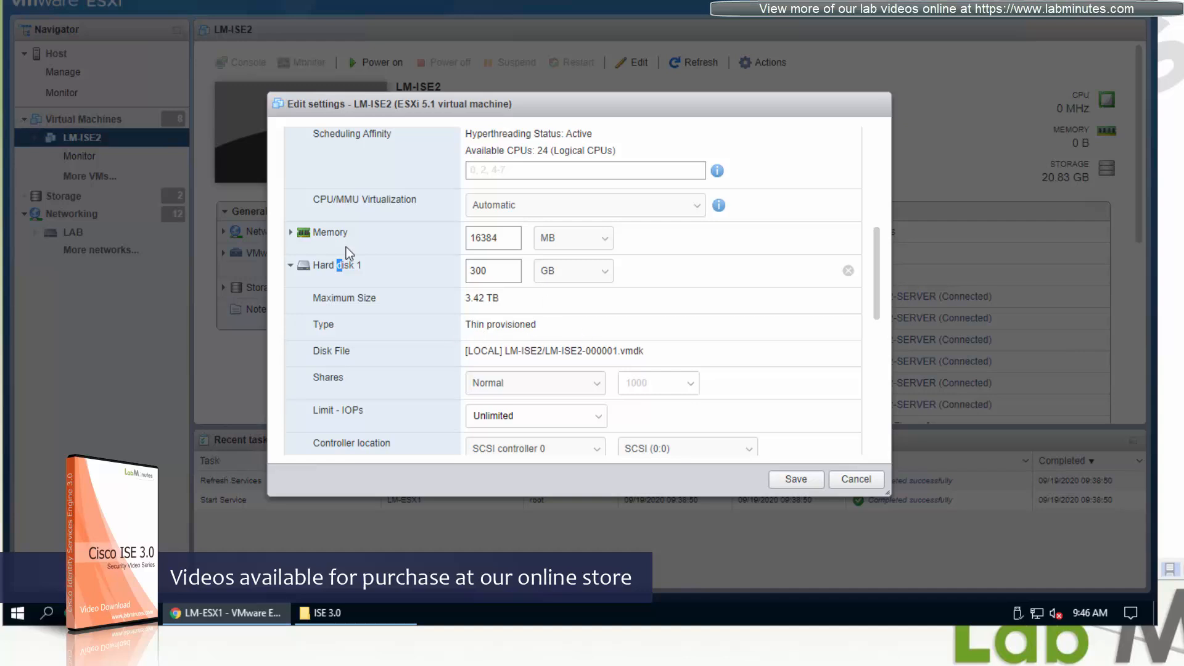
pyautogui.click(347, 281)
pyautogui.scroll(-3, 762, 309)
pyautogui.scroll(1, 775, 313)
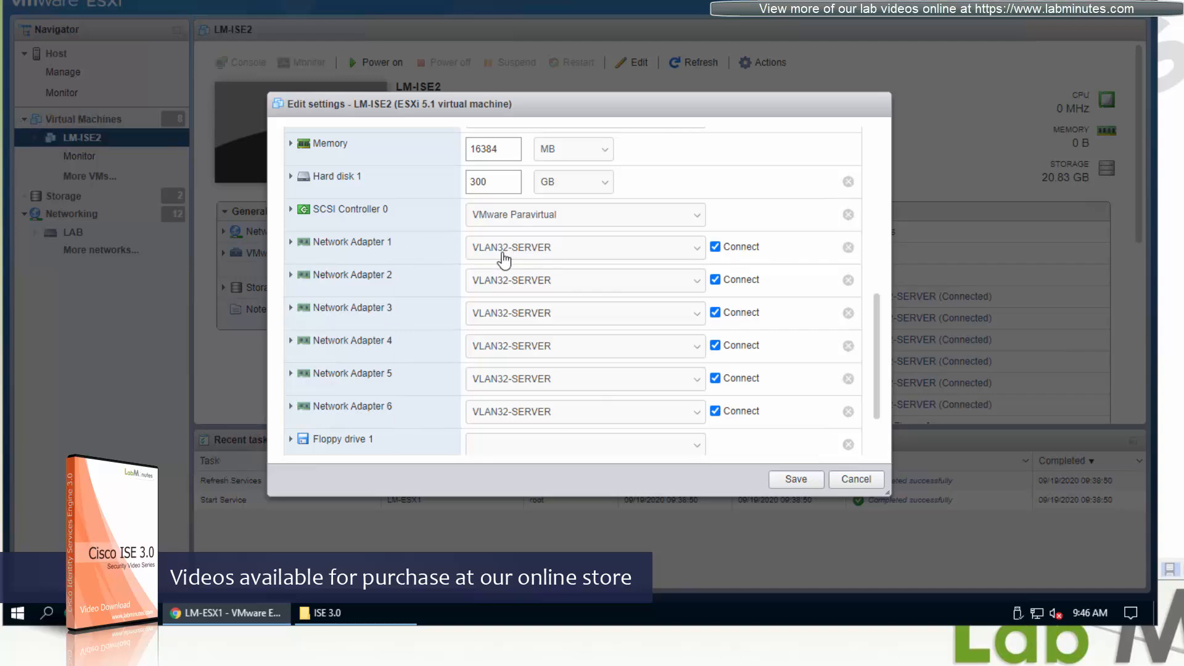
# Check the adapter type of Network Adapter 1 and close LM-ISE2's hardware settings without saving.
pyautogui.click(425, 248)
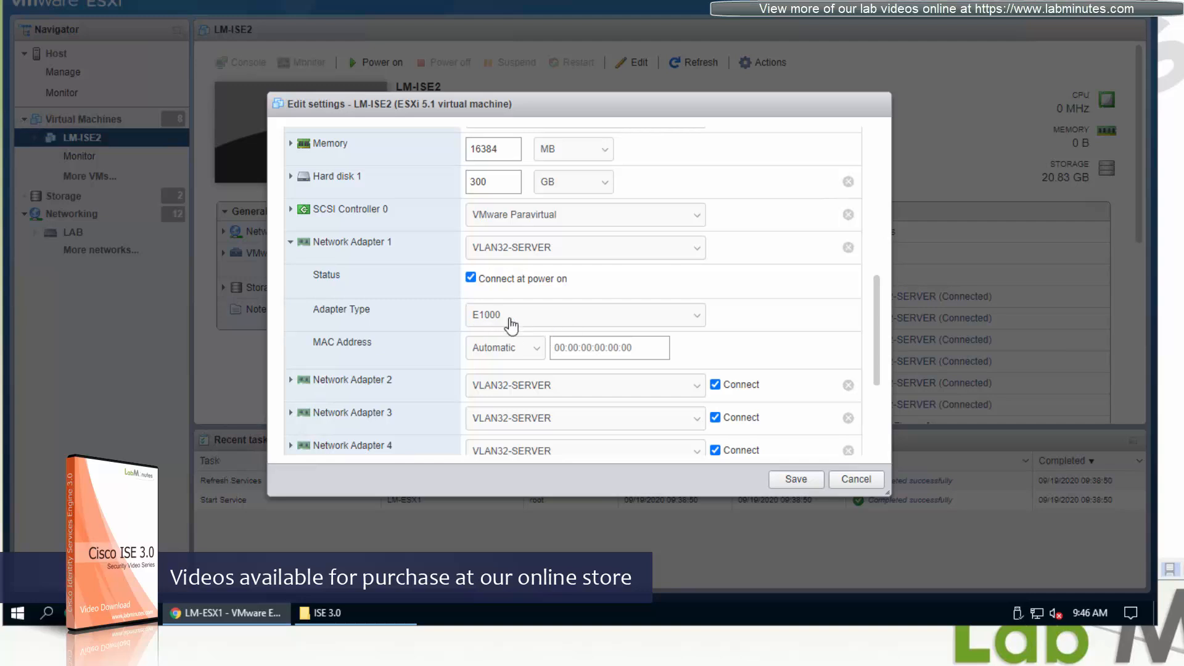
pyautogui.click(436, 253)
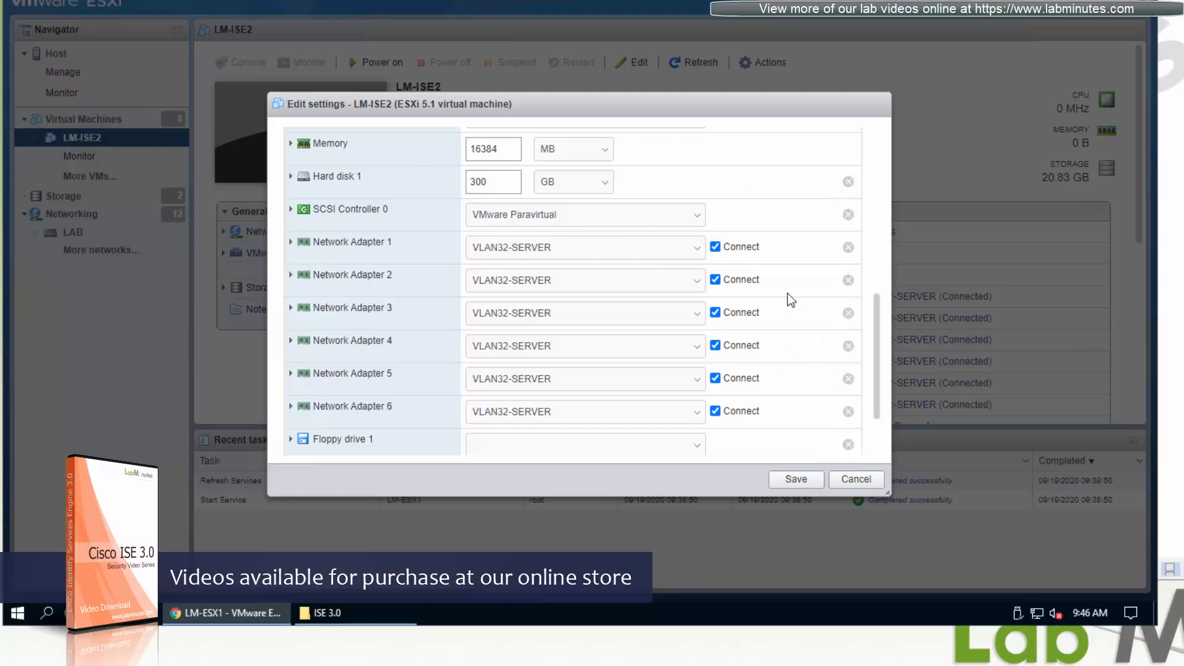
pyautogui.scroll(10, 826, 330)
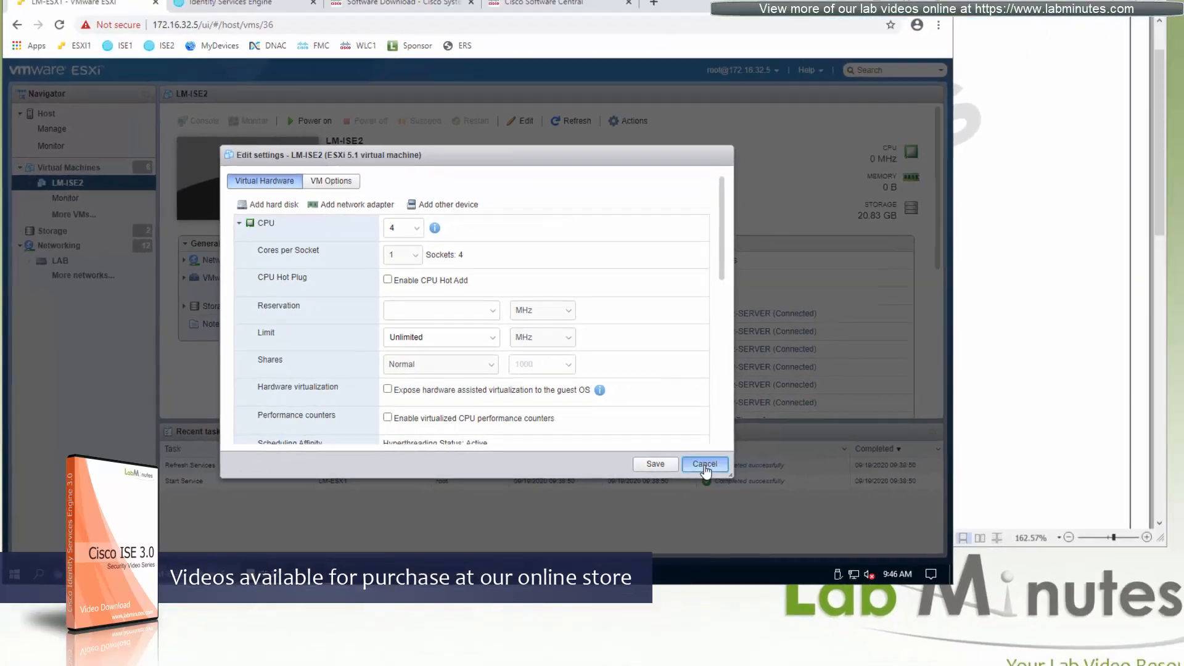
pyautogui.click(853, 483)
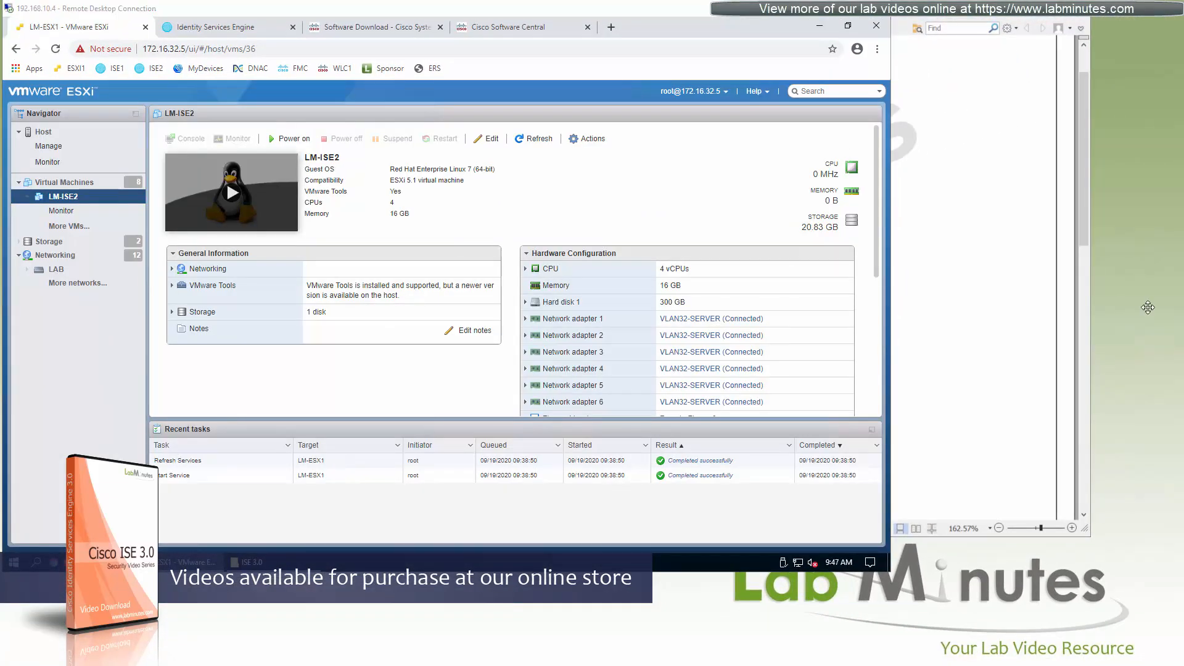
# Power on the LM-ISE2 virtual machine and open its console in a new window.
pyautogui.click(302, 138)
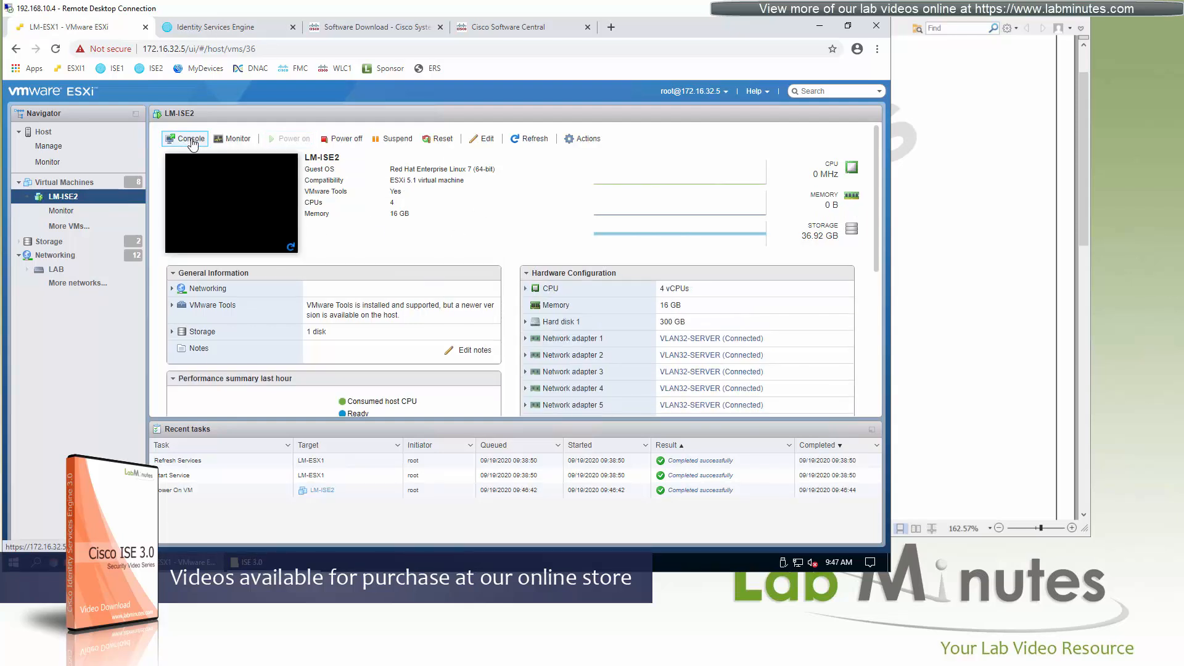
pyautogui.click(191, 141)
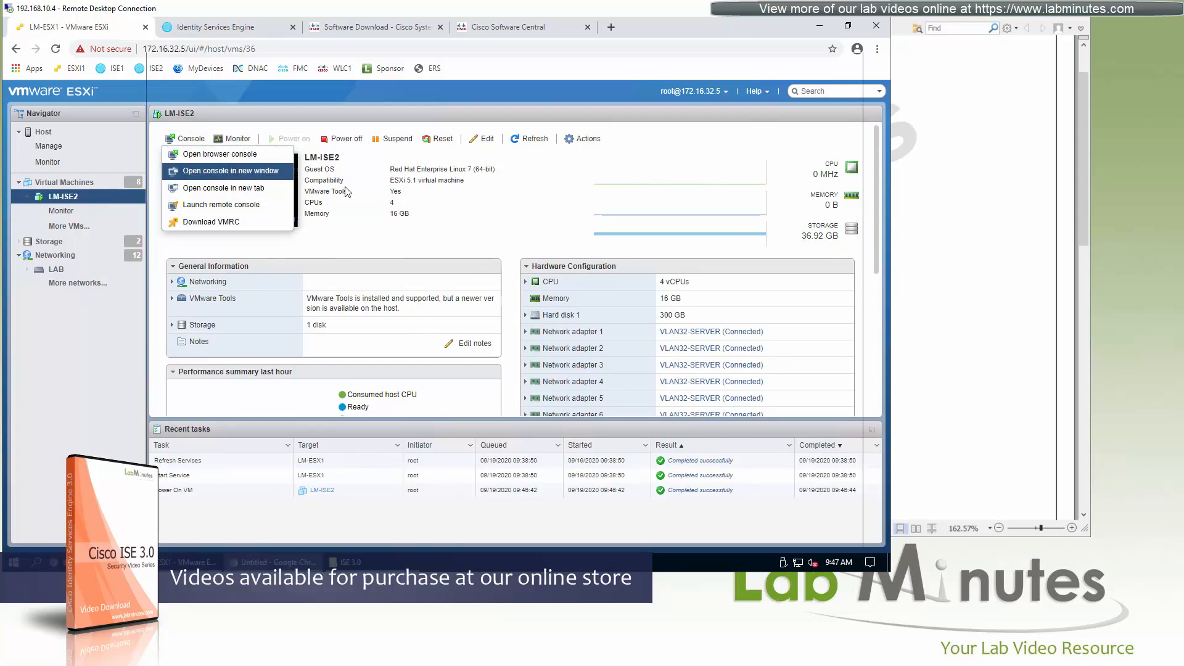
pyautogui.click(230, 170)
pyautogui.moveTo(393, 38); pyautogui.dragTo(387, 38)
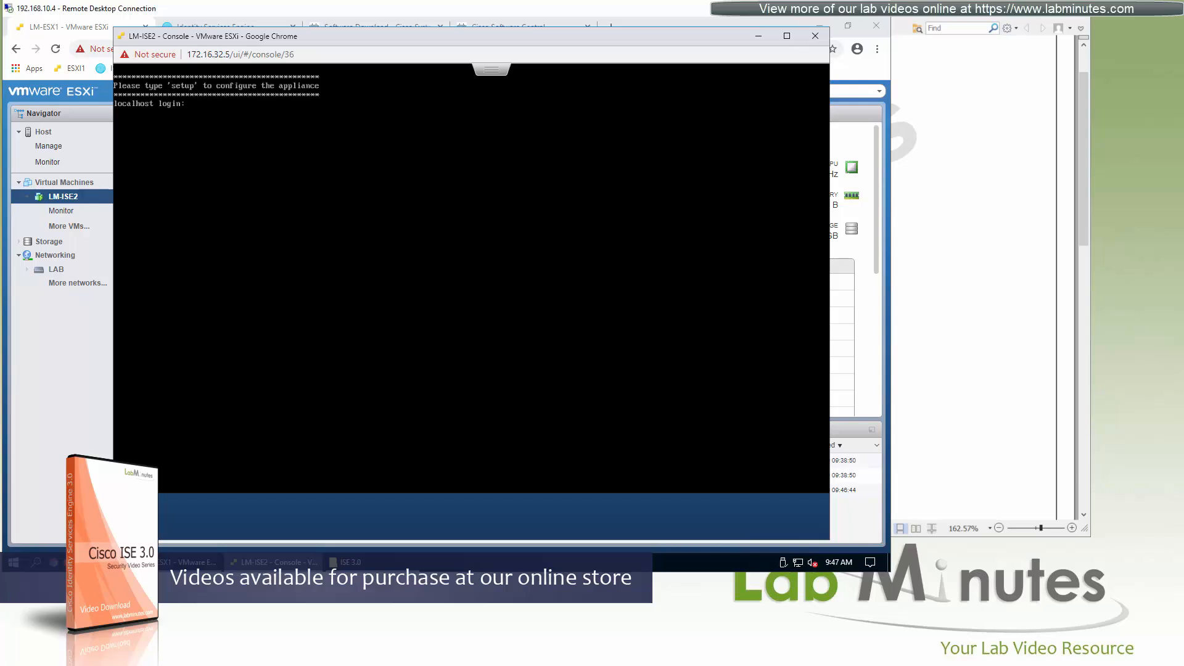
# Start the appliance setup at the login prompt with hostname LM-ISE2 and IP address 172.16.32.103.
pyautogui.write('setu')
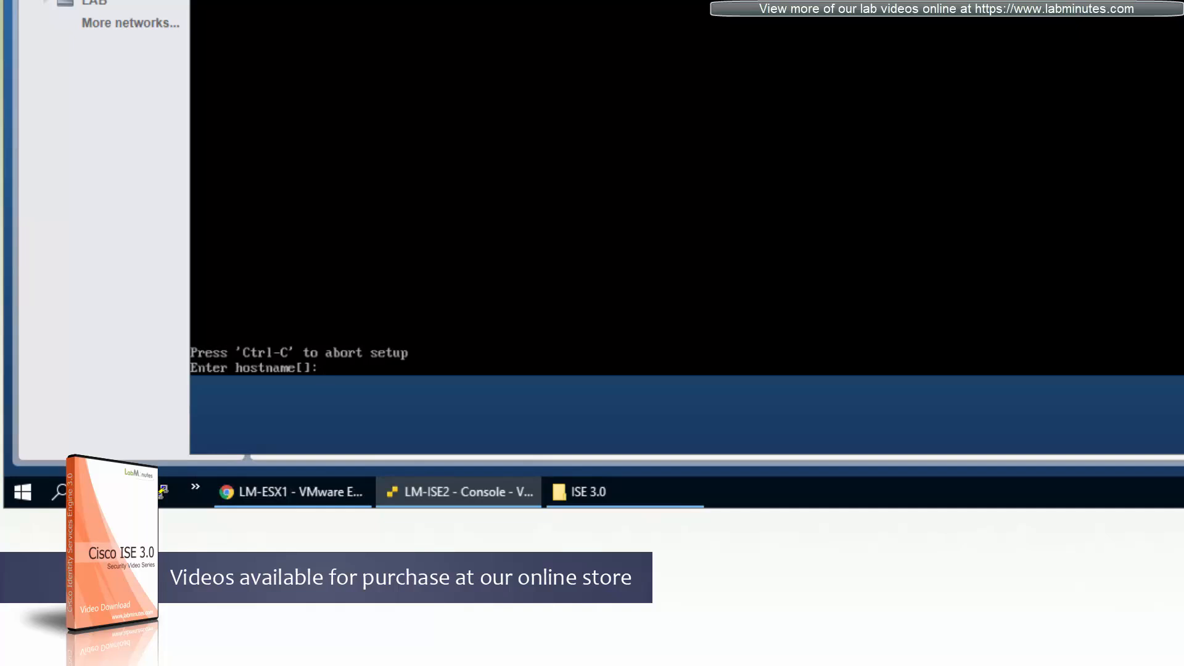
pyautogui.write('LM-ISE2')
pyautogui.press('Return')
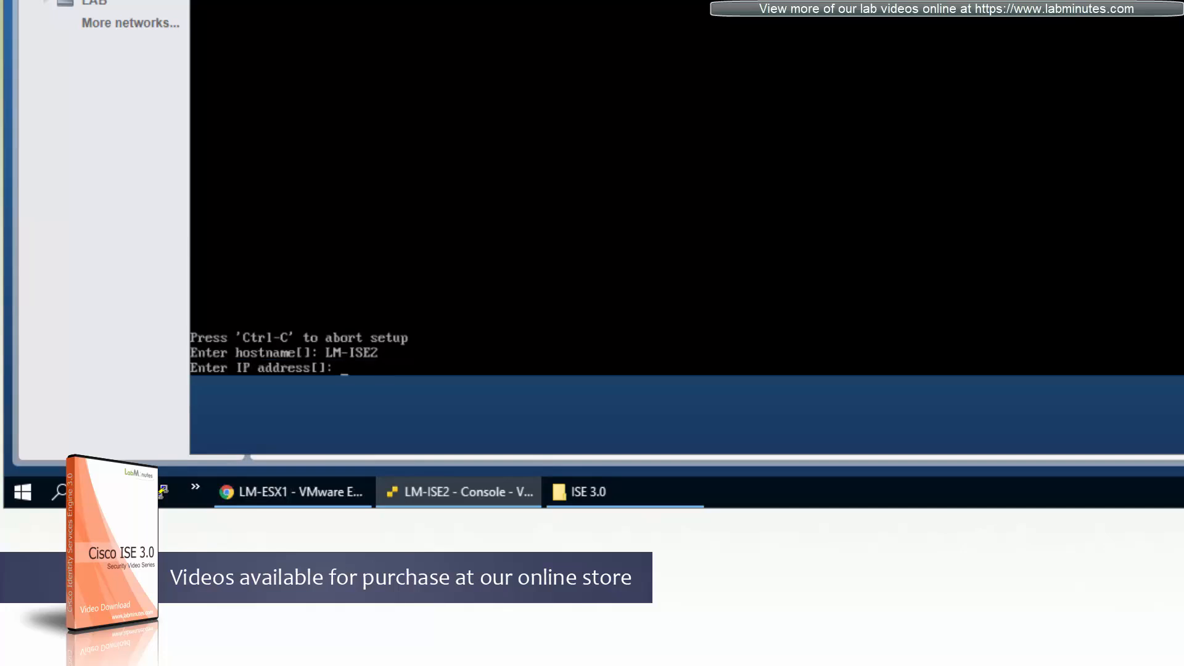
pyautogui.write('172.16.32.103')
pyautogui.press('Return')
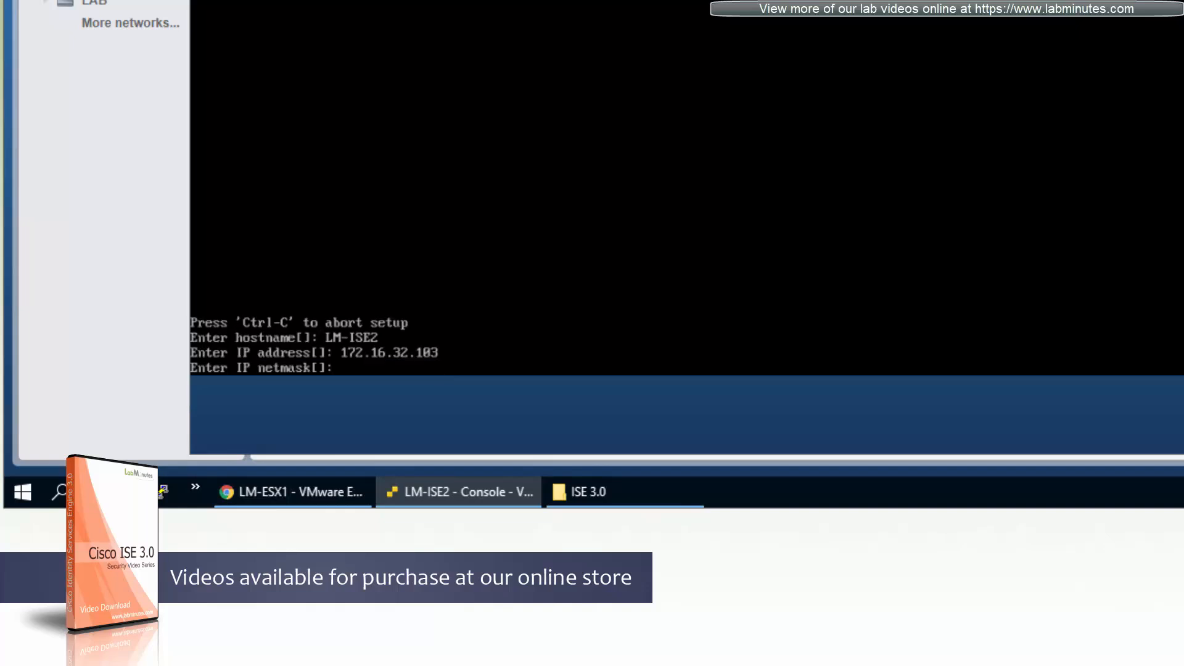
# Set the appliance's IP netmask to 255.255.255.0.
pyautogui.write('255.255.255.255')
pyautogui.press('BackSpace')
pyautogui.press('BackSpace')
pyautogui.press('BackSpace')
pyautogui.write('0')
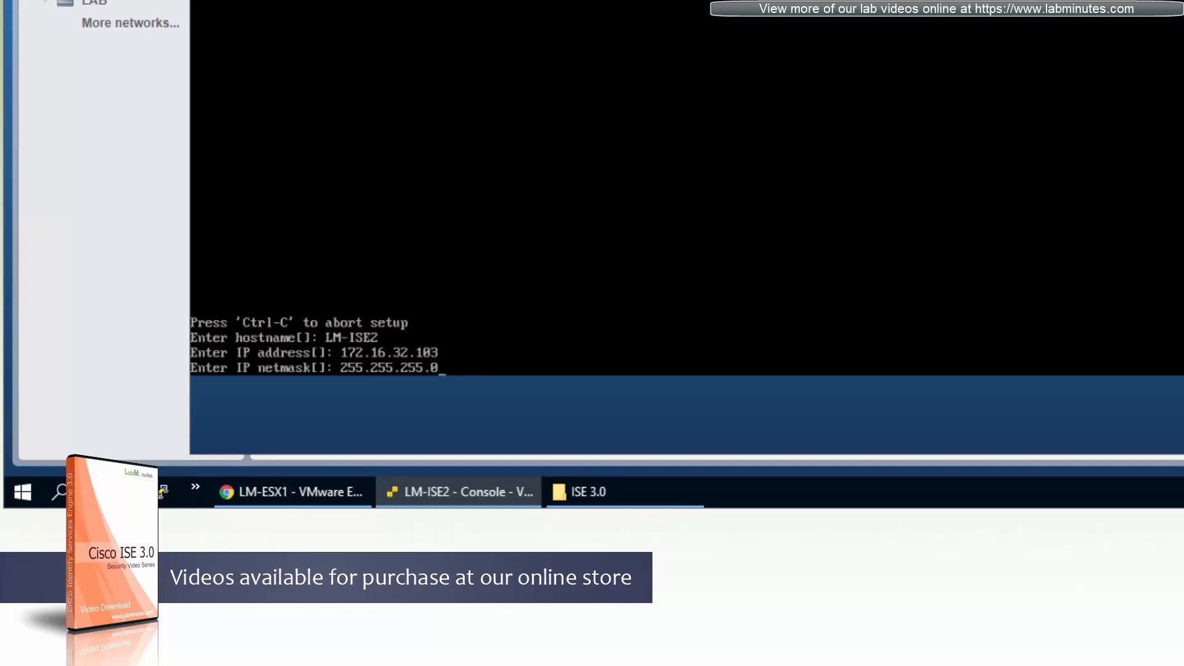
pyautogui.press('Return')
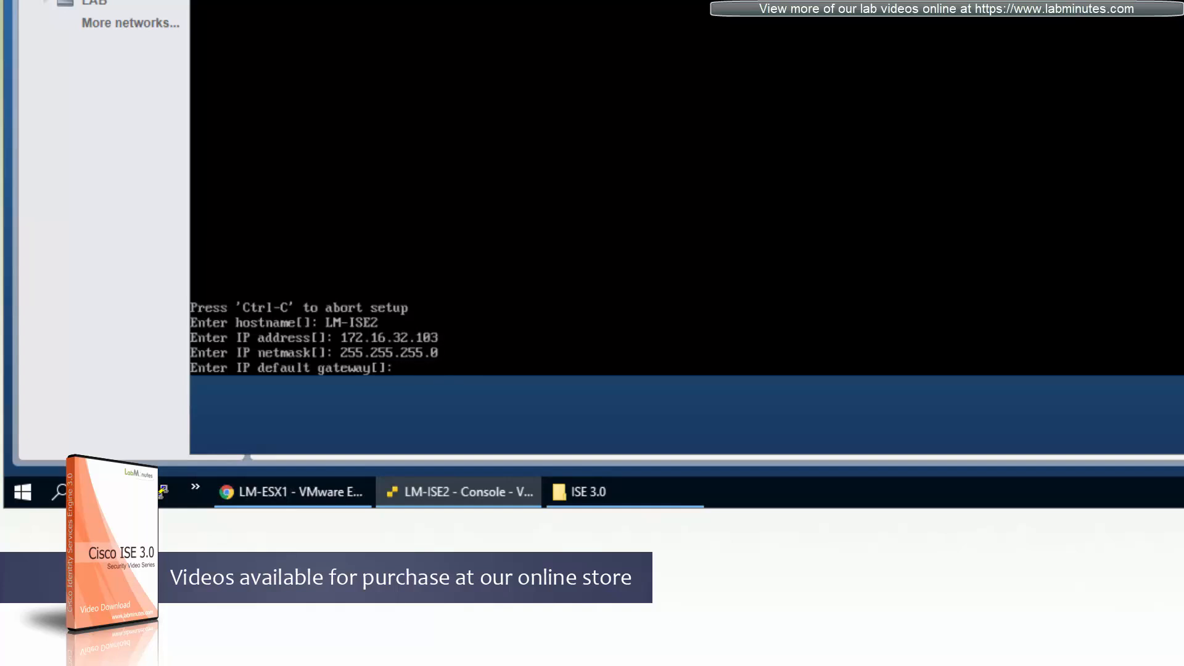
# Set the IP default gateway to 172.16.32.1 and decline the IPv6 address configuration.
pyautogui.write('172.16.32.1')
pyautogui.press('Return')
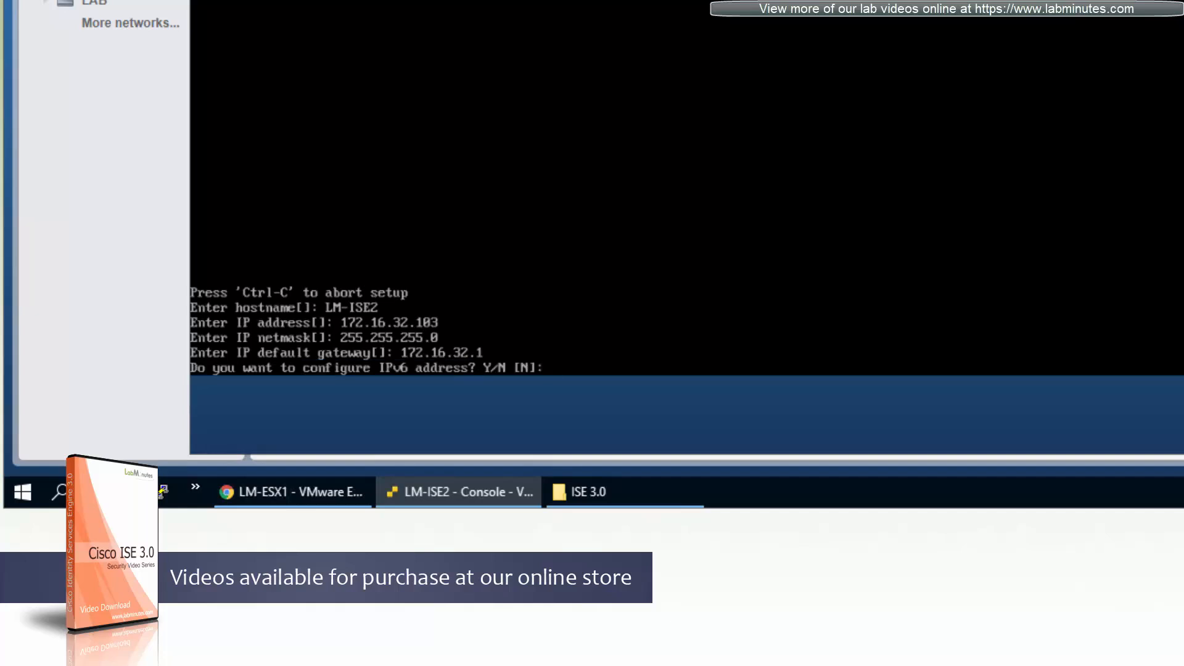
pyautogui.press('Return')
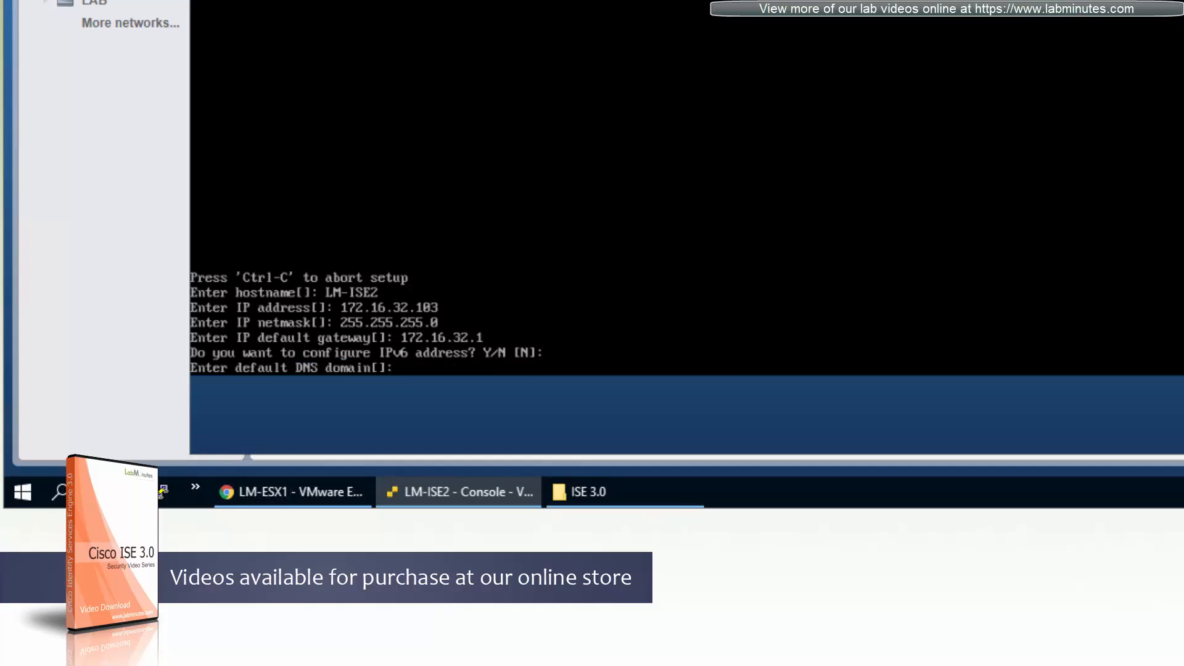
# Set the default DNS domain to ise.labminutes.com and the primary nameserver to 172.16.32.40, without a secondary nameserver.
pyautogui.write('ise.labminutes.com')
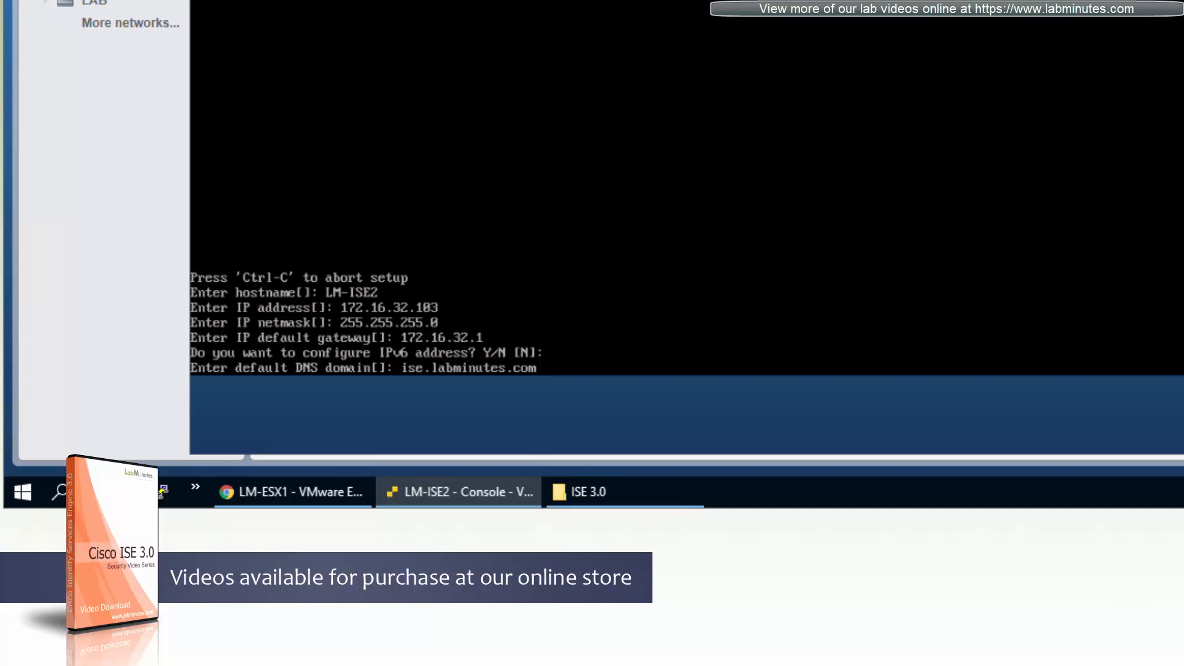
pyautogui.press('Return')
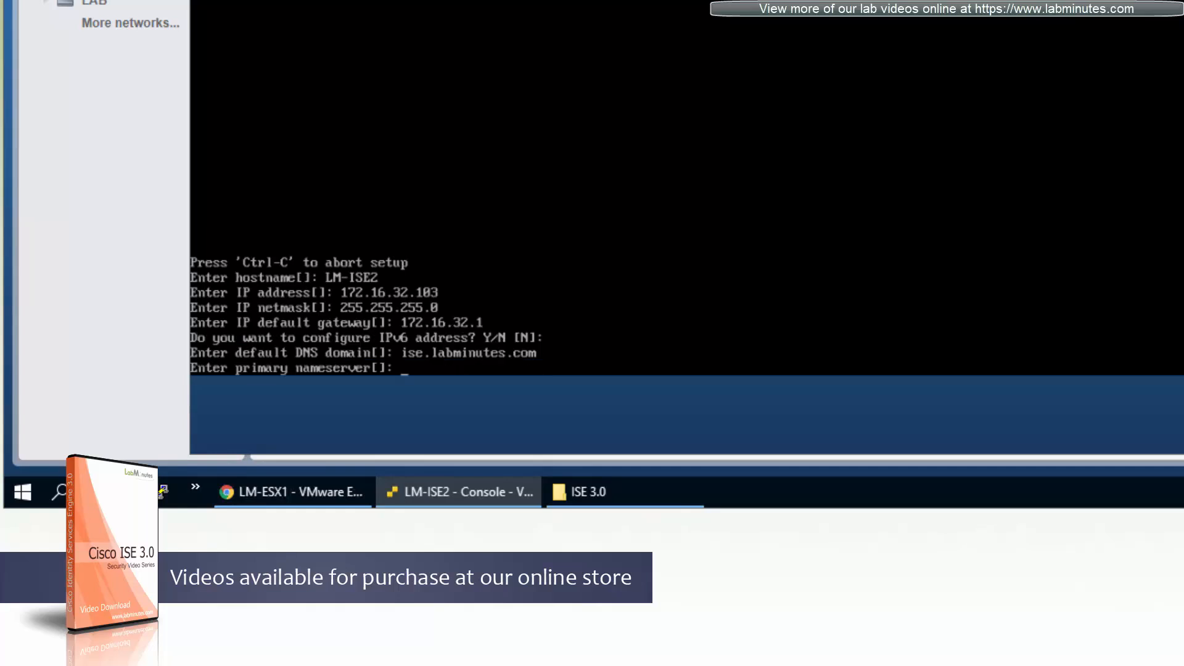
pyautogui.write('172.16.32.40')
pyautogui.press('Return')
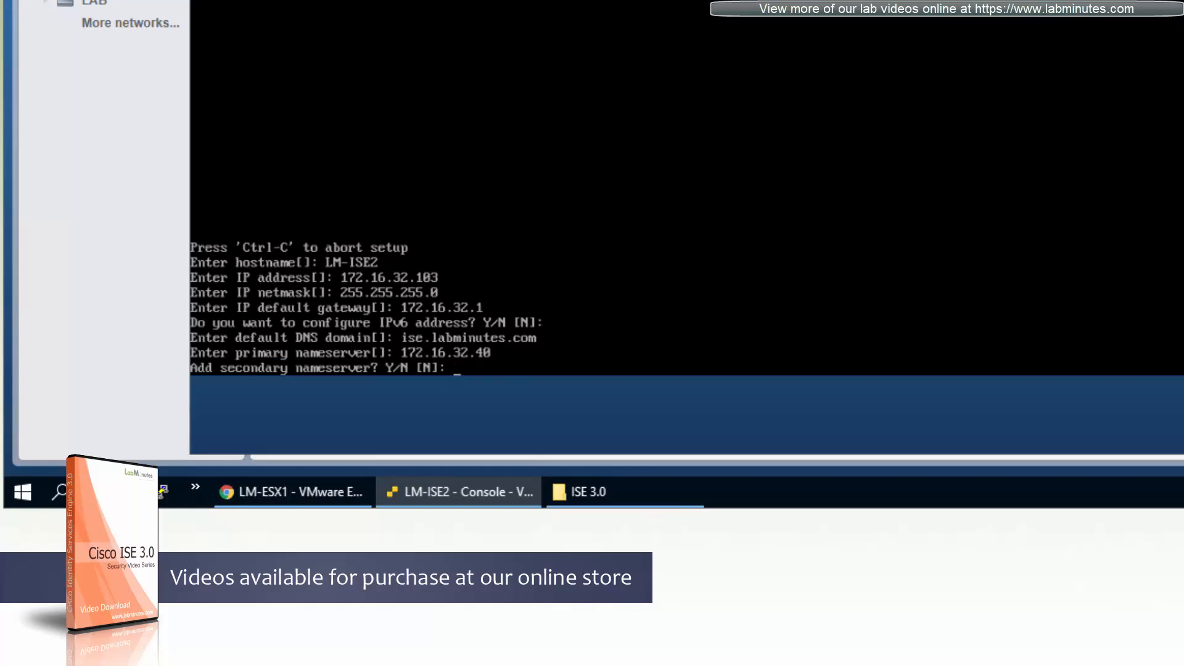
pyautogui.press('Return')
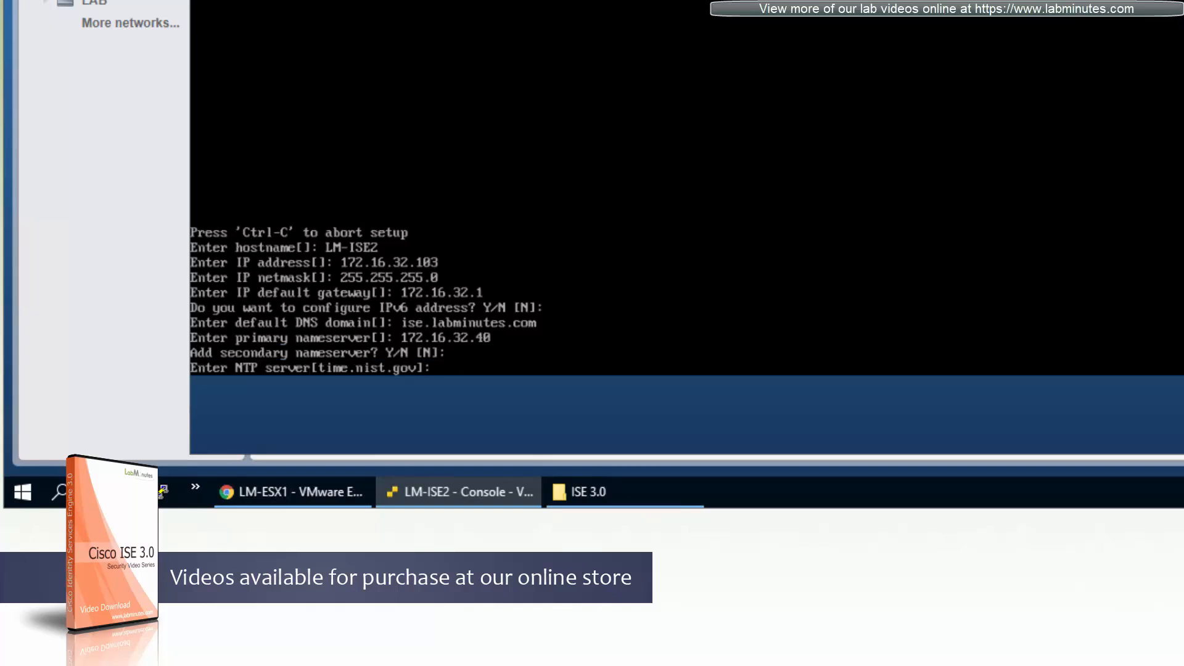
# Set the NTP server to 172.16.0.1 and decline adding another one.
pyautogui.write('172.16.0.1')
pyautogui.press('Return')
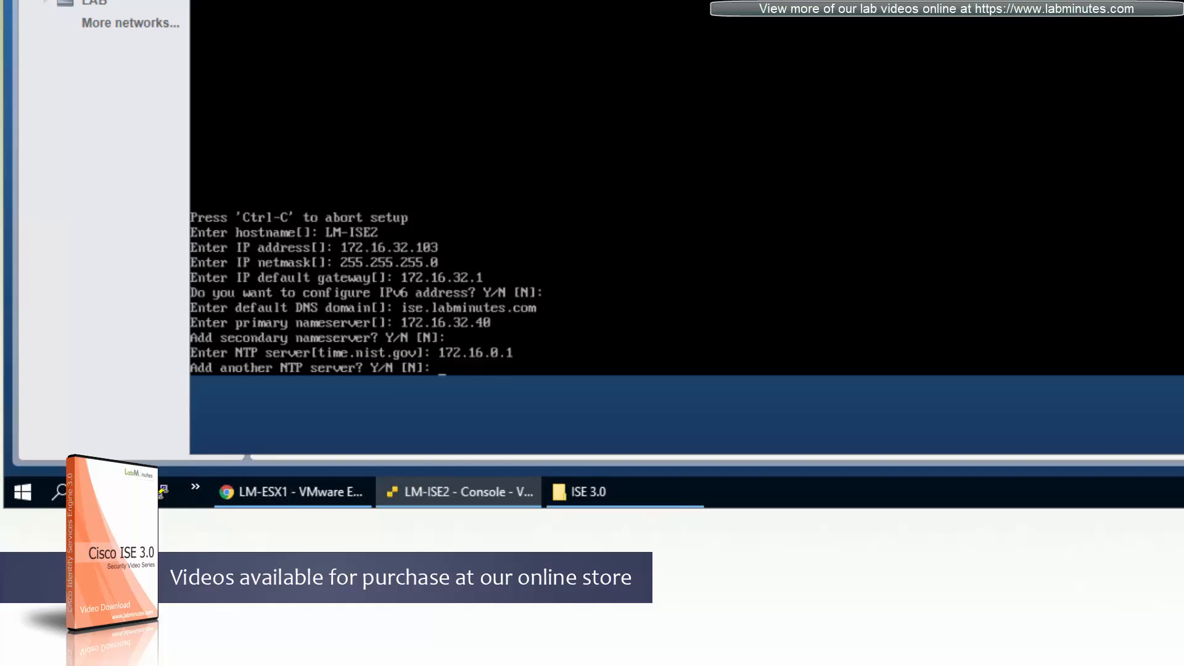
pyautogui.press('Return')
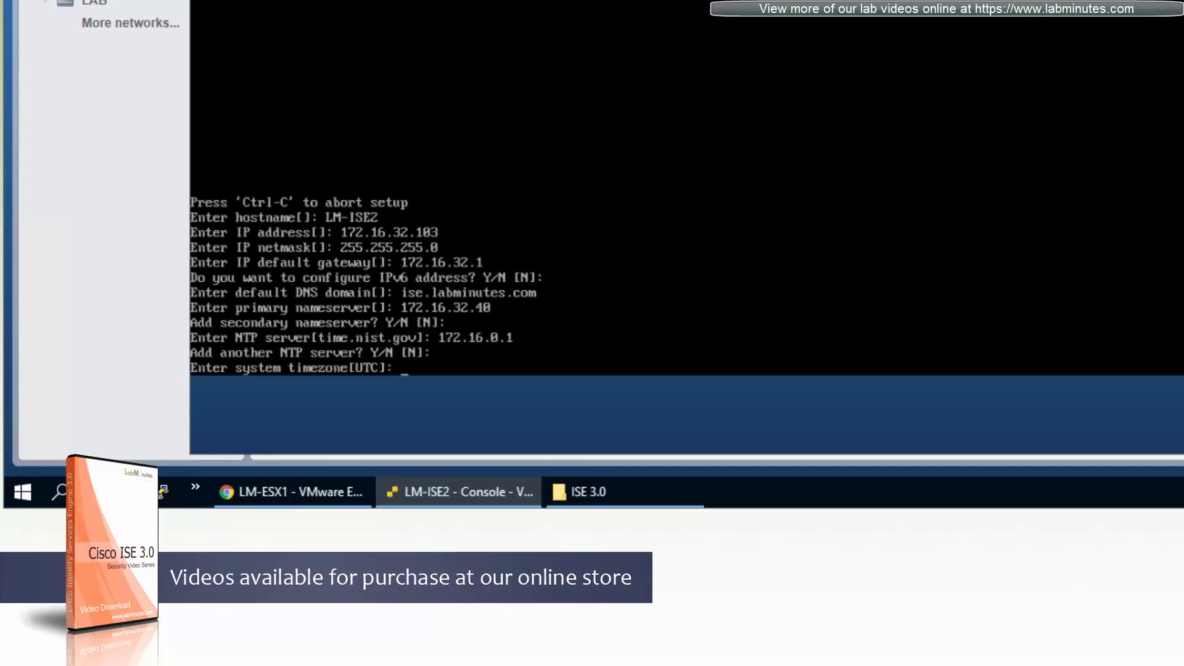
# Set the system timezone to US/Pacific and enable the SSH service.
pyautogui.write('US/Pacific')
pyautogui.press('Return')
pyautogui.write('Y')
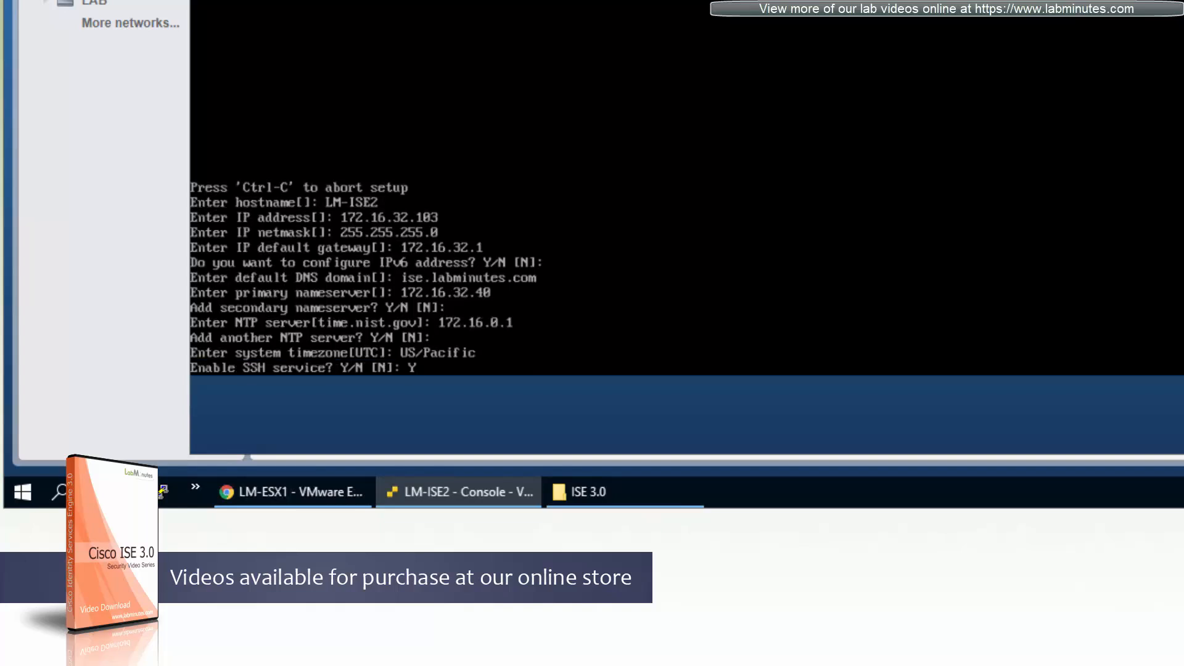
pyautogui.press('Return')
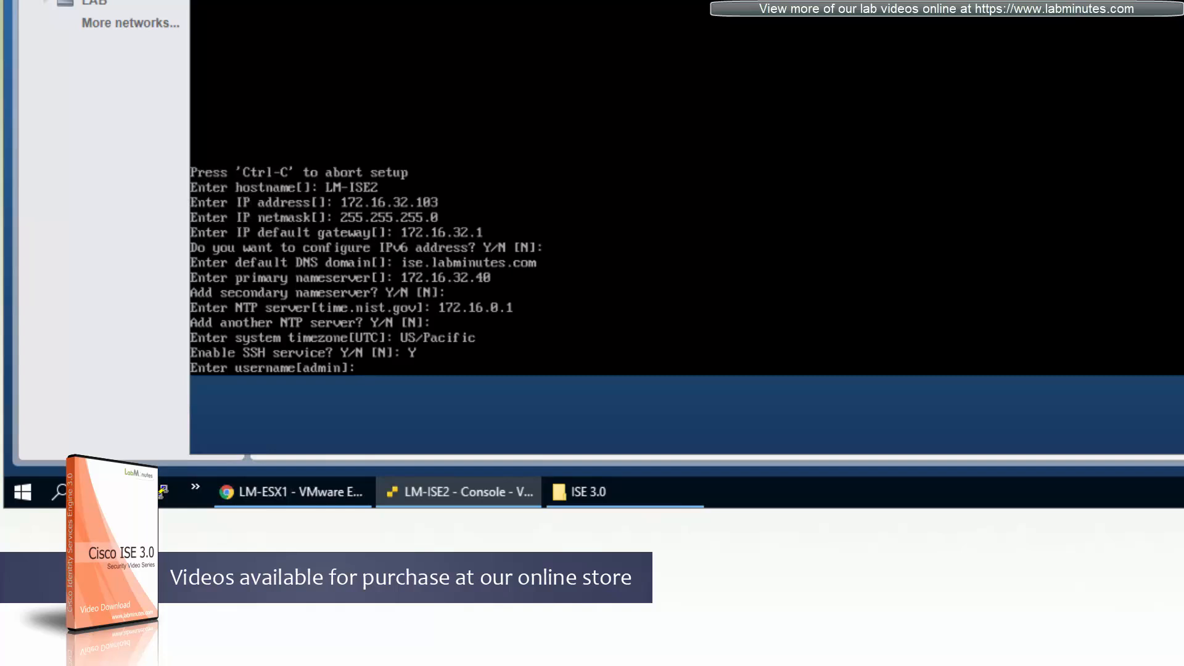
# Accept the default admin username, then enter and confirm the administrator password.
pyautogui.press('Return')
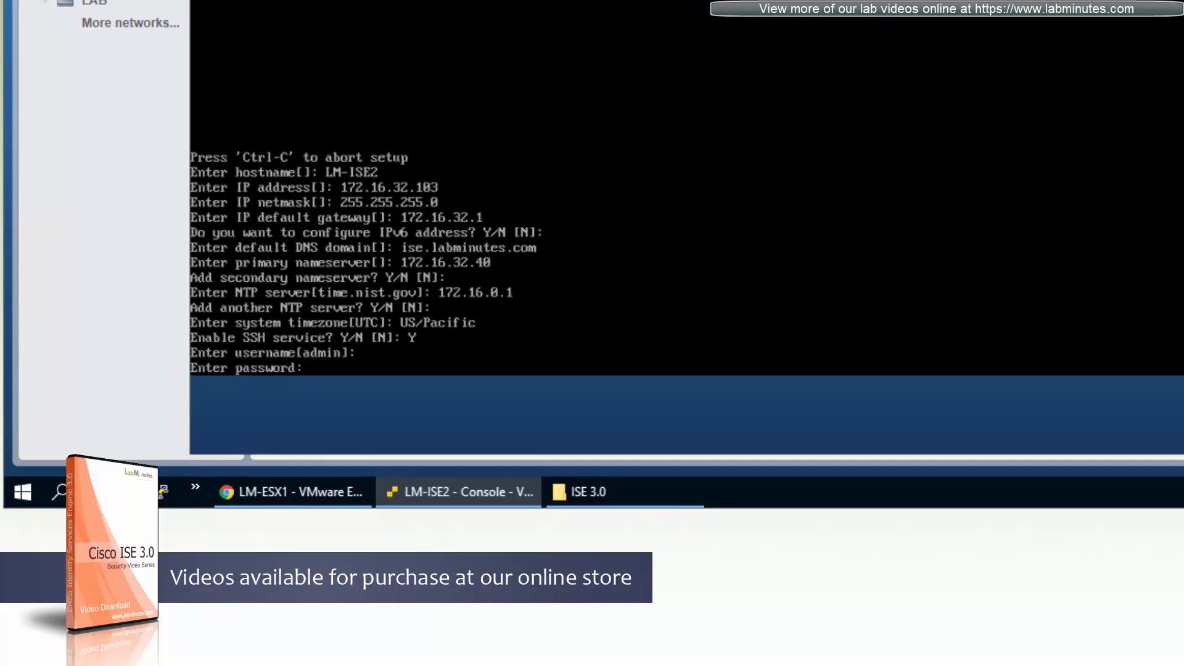
pyautogui.press('Return')
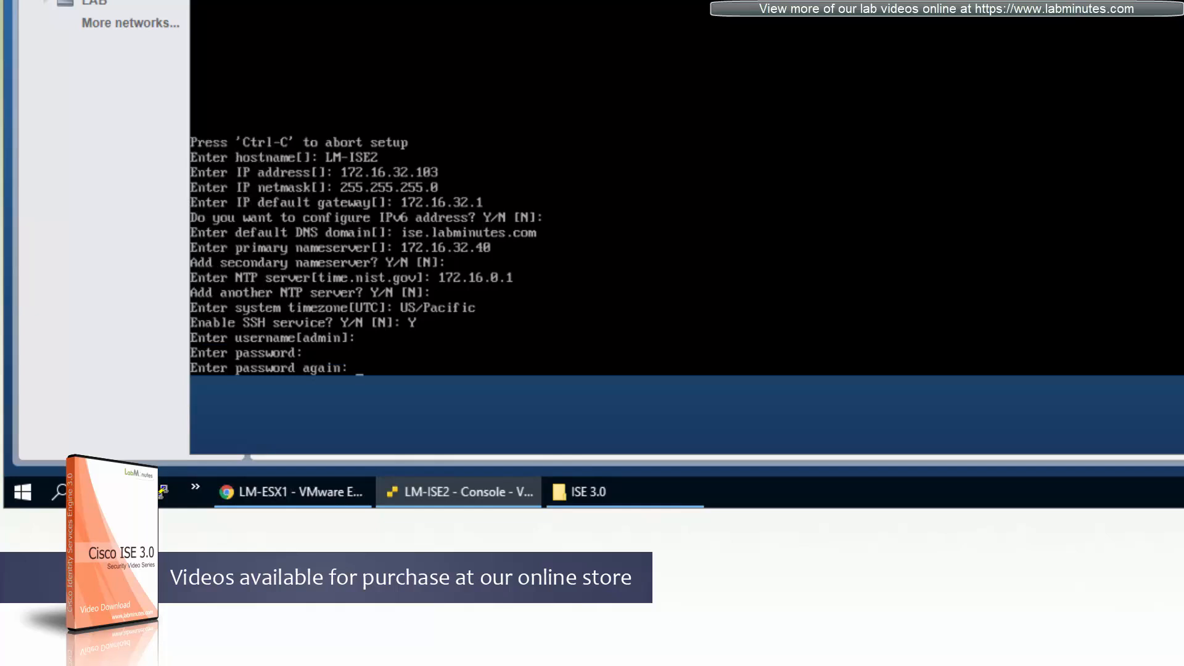
pyautogui.press('Return')
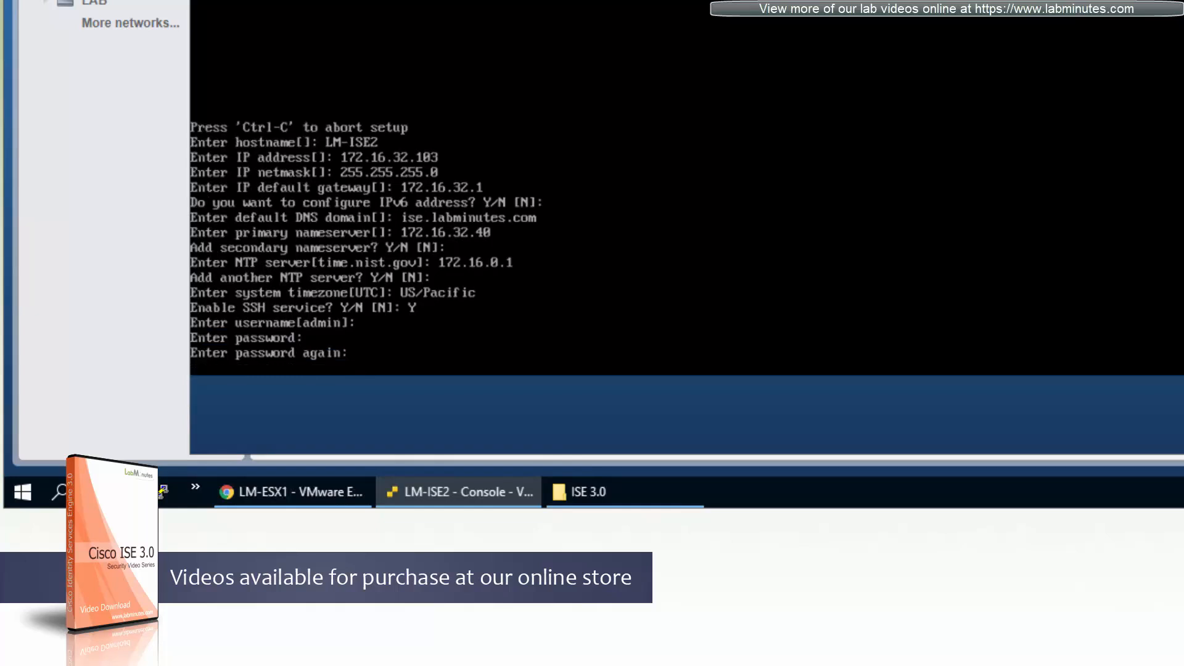